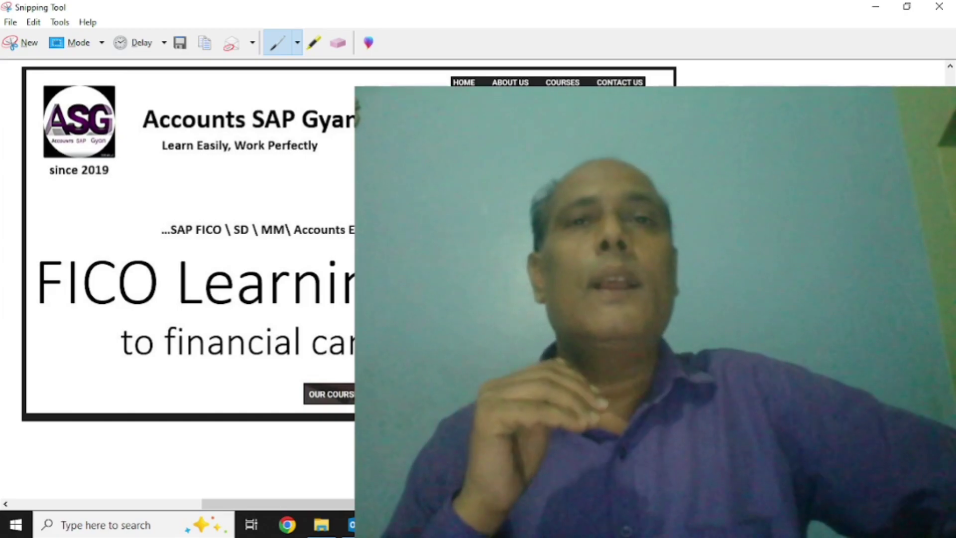
Switch from Snipping Tool to SAP and open Customer Line Item Display with transaction FBL5N
{"action": "key", "text": "alt+Tab"}
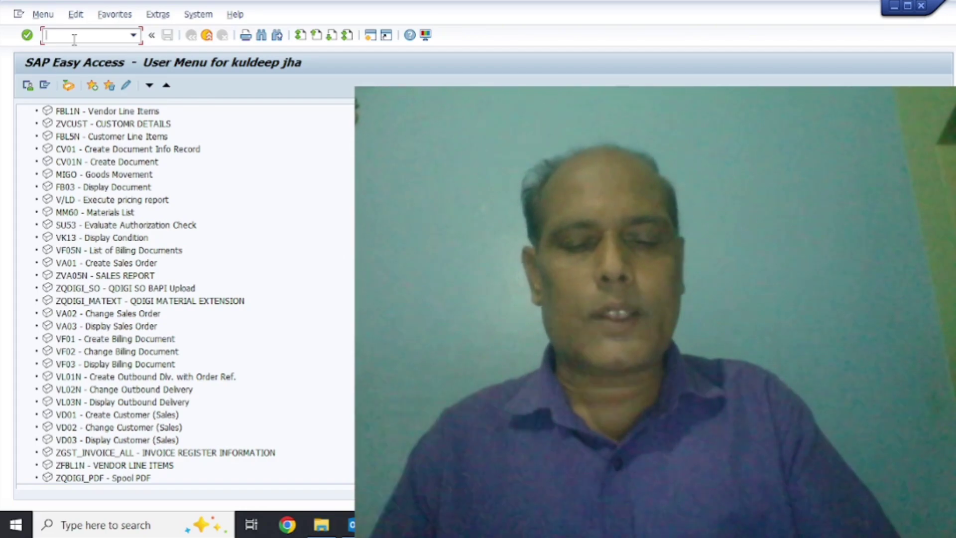
{"action": "type", "text": "fbl"}
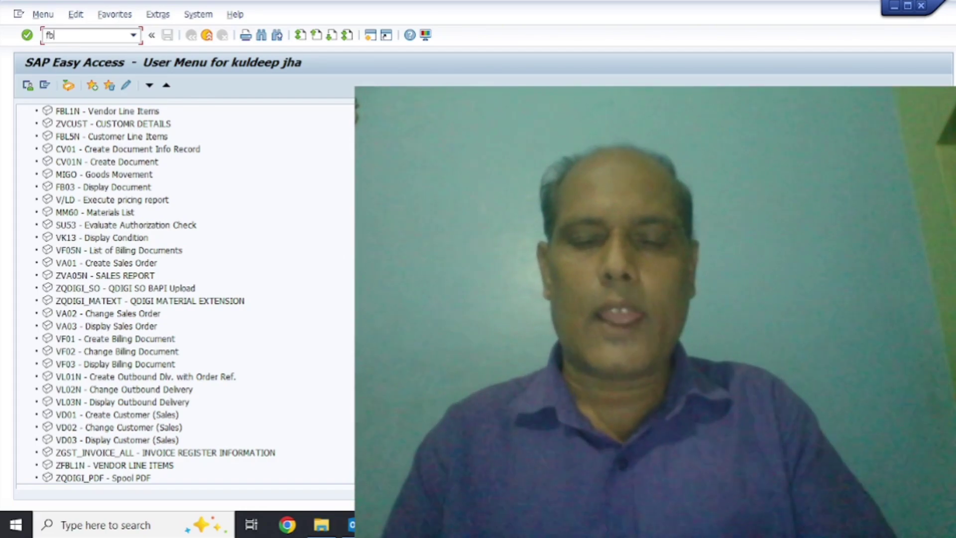
{"action": "type", "text": "5n"}
{"action": "key", "text": "Return"}
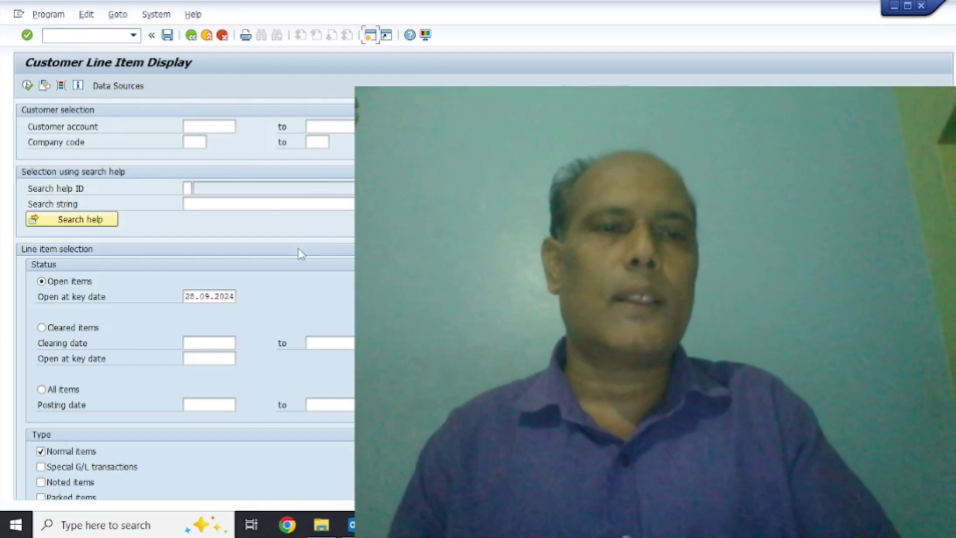
Open Vendor Line Item Display with transaction FBL1N in a new session
{"action": "key", "text": "F3"}
{"action": "type", "text": "f"}
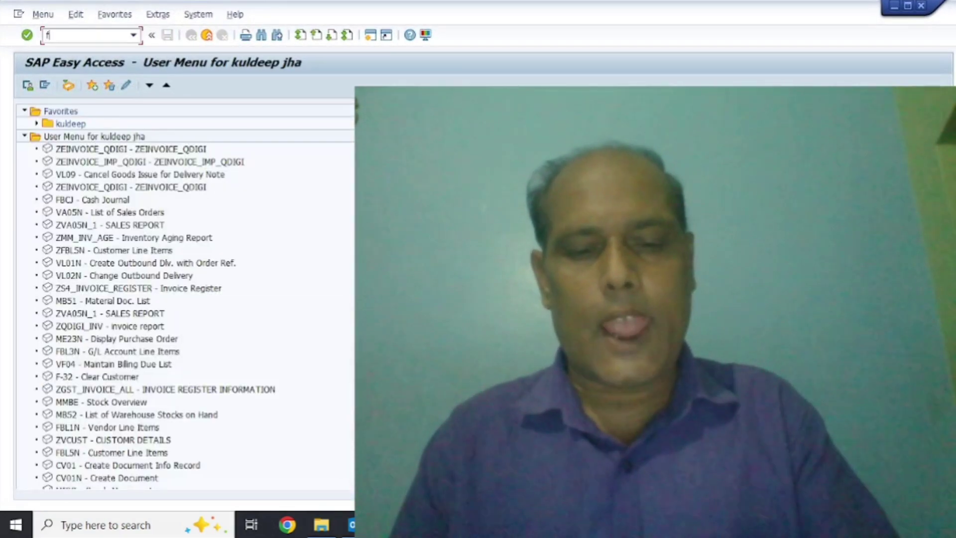
{"action": "type", "text": "bl1n"}
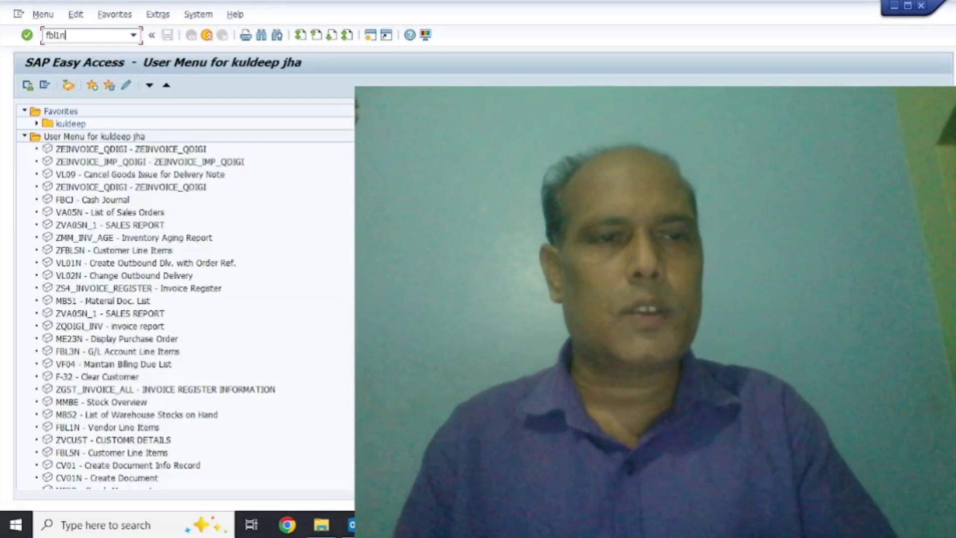
{"action": "key", "text": "Return"}
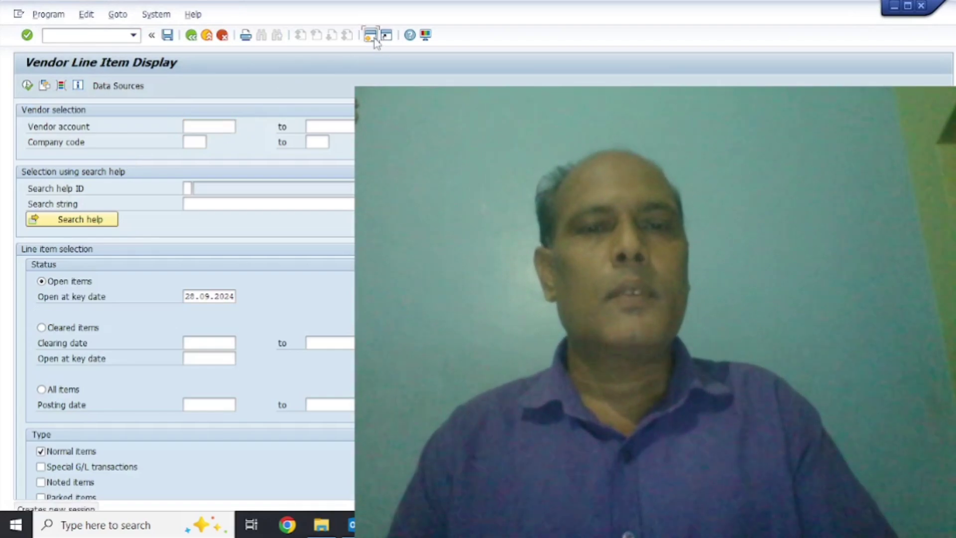
Open G/L Account Line Item Display with transaction FBL3N in another new session
{"action": "key", "text": "F3"}
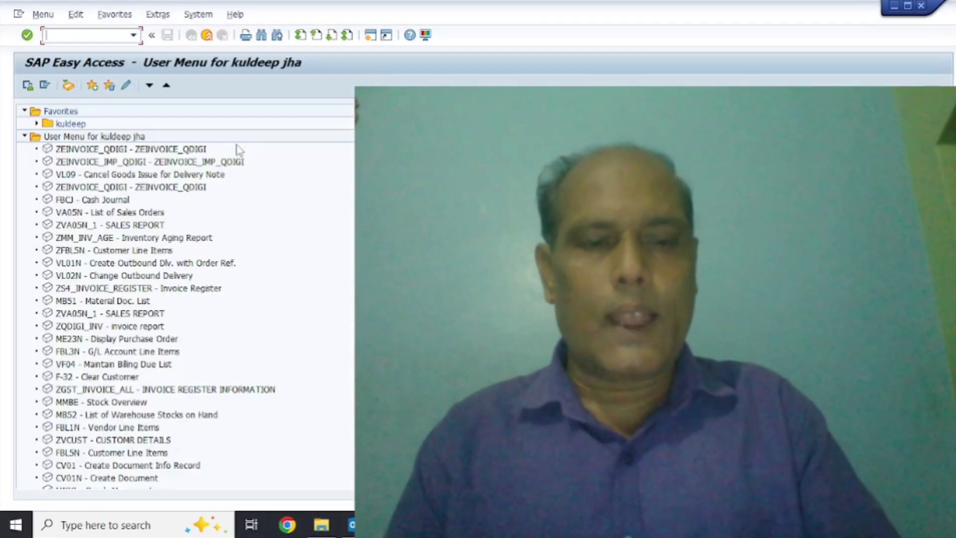
{"action": "type", "text": "fbl"}
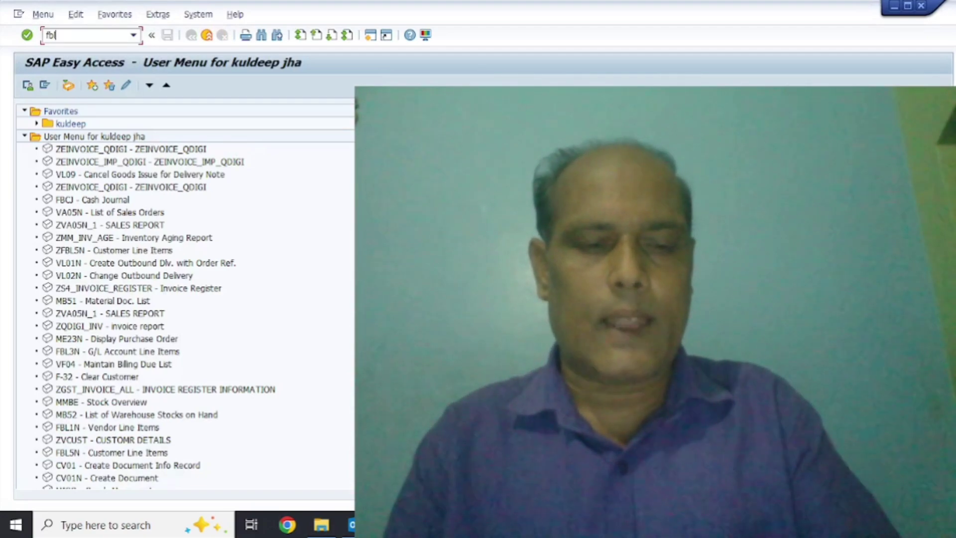
{"action": "type", "text": "3n"}
{"action": "key", "text": "Return"}
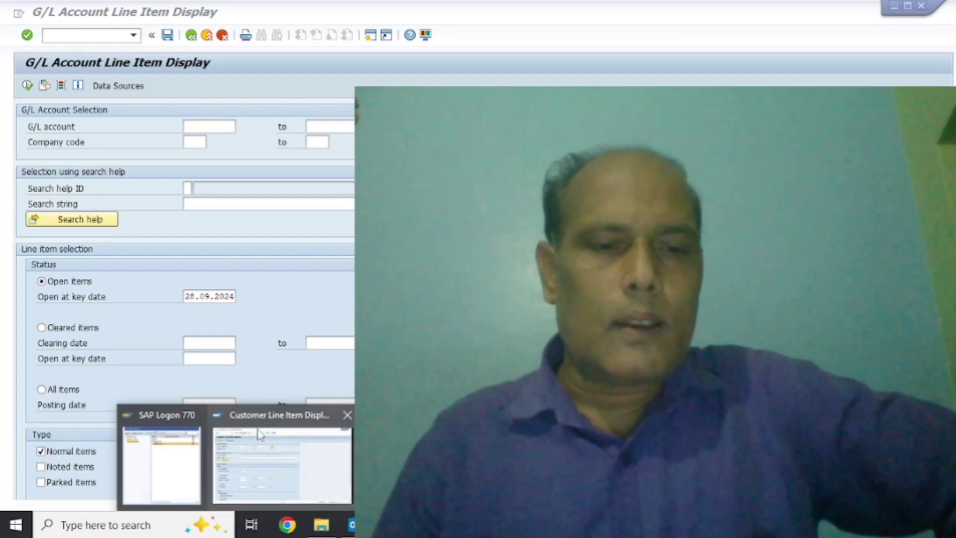
In the Customer Line Item Display session, fill the customer account with the second entry of its input history
{"action": "left_click", "coordinate": [260, 432]}
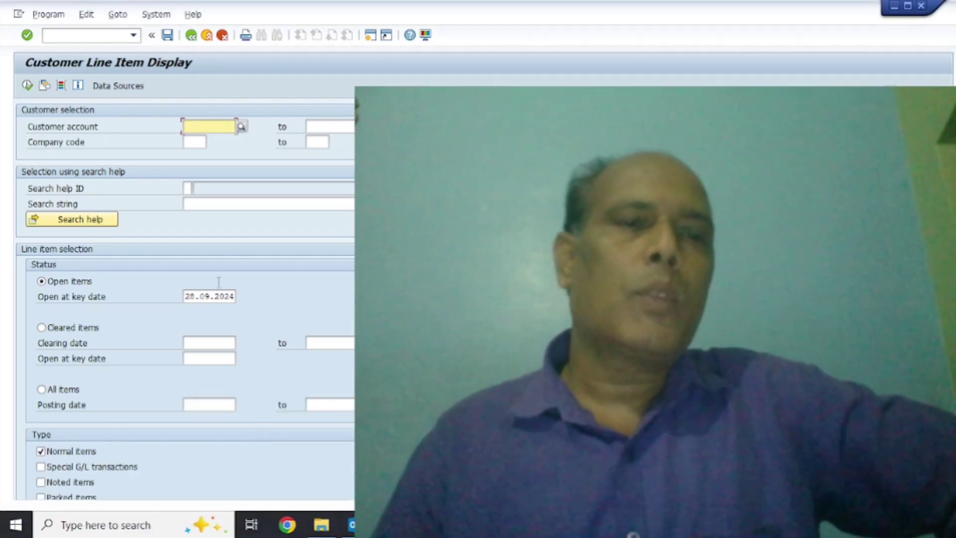
{"action": "key", "text": "Down"}
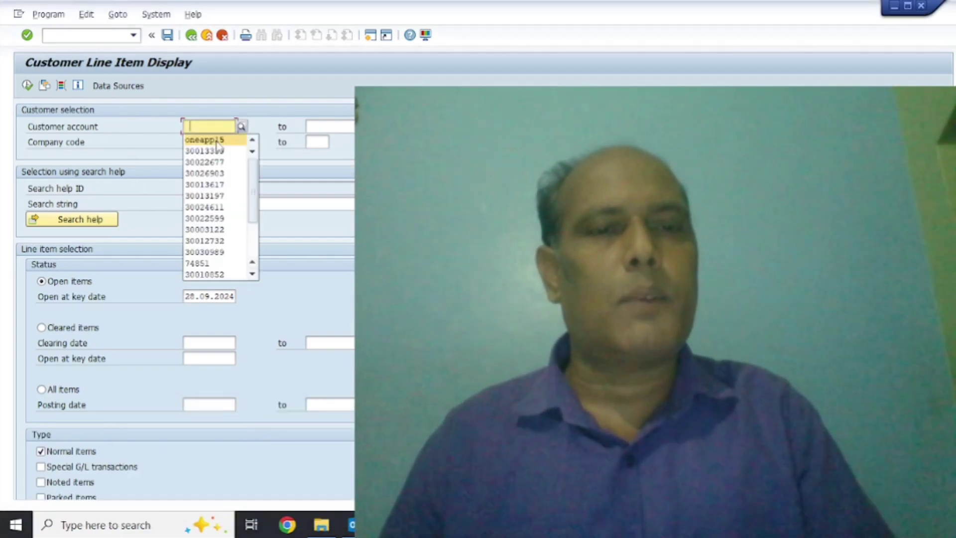
{"action": "key", "text": "Down"}
{"action": "key", "text": "Return"}
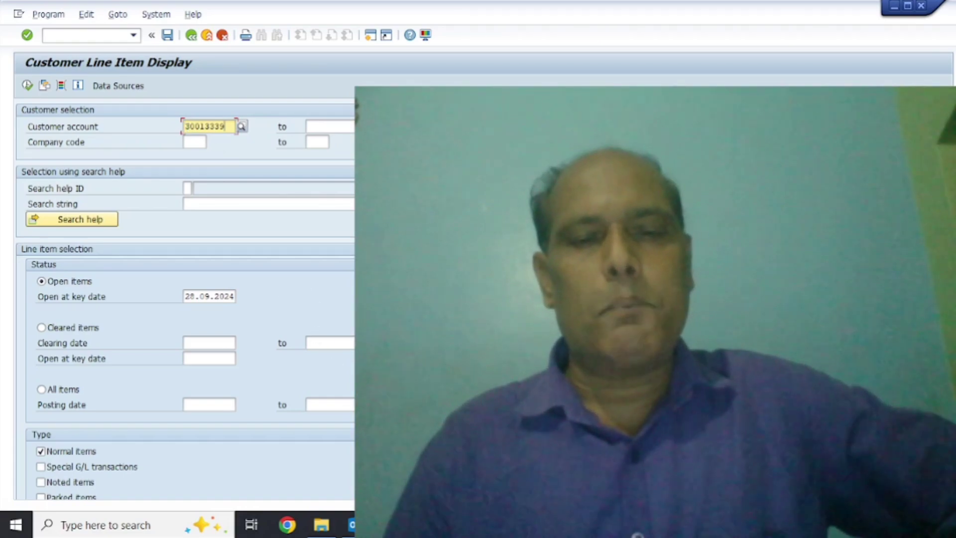
In the Vendor Line Item Display session, fill the vendor account with the first entry of its input history
{"action": "mouse_move", "coordinate": [386, 524]}
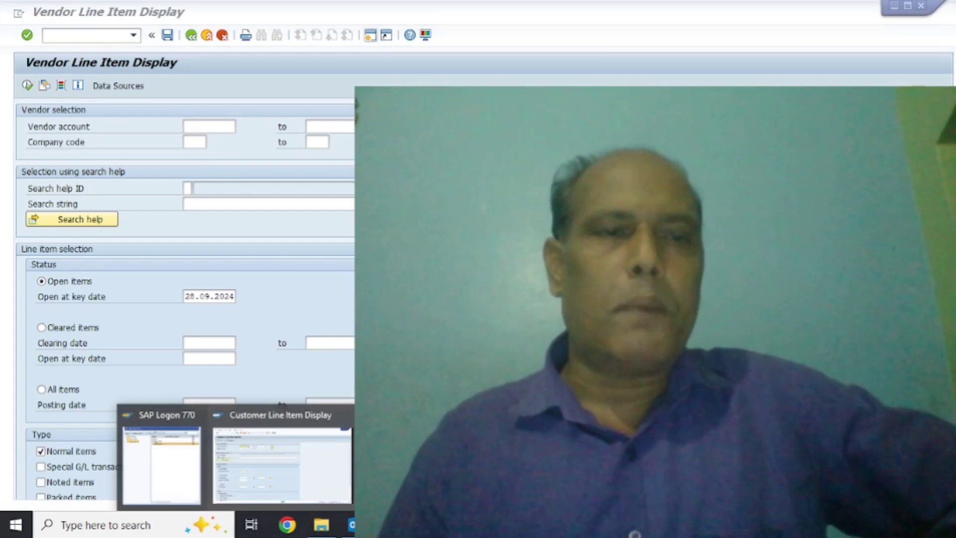
{"action": "left_click", "coordinate": [415, 458]}
{"action": "left_click", "coordinate": [217, 129]}
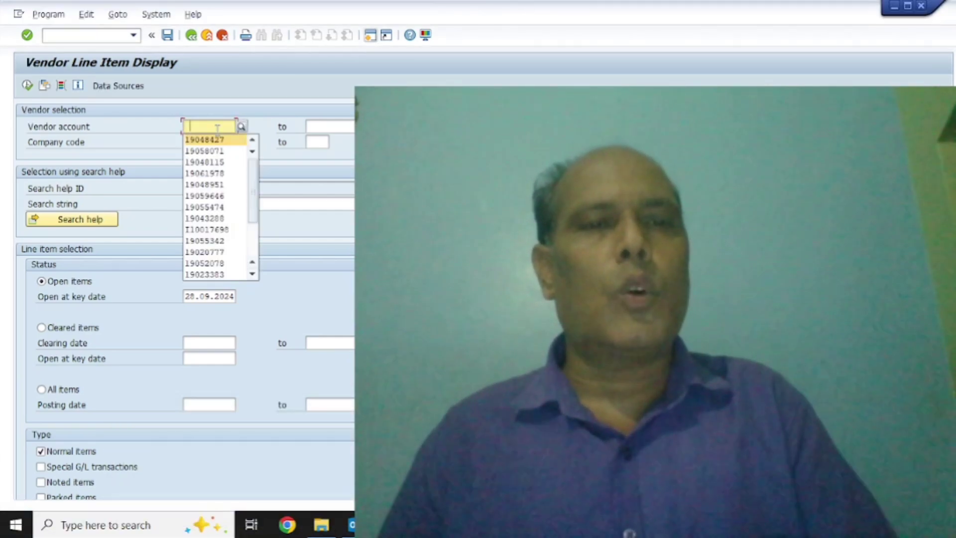
{"action": "left_click", "coordinate": [218, 138]}
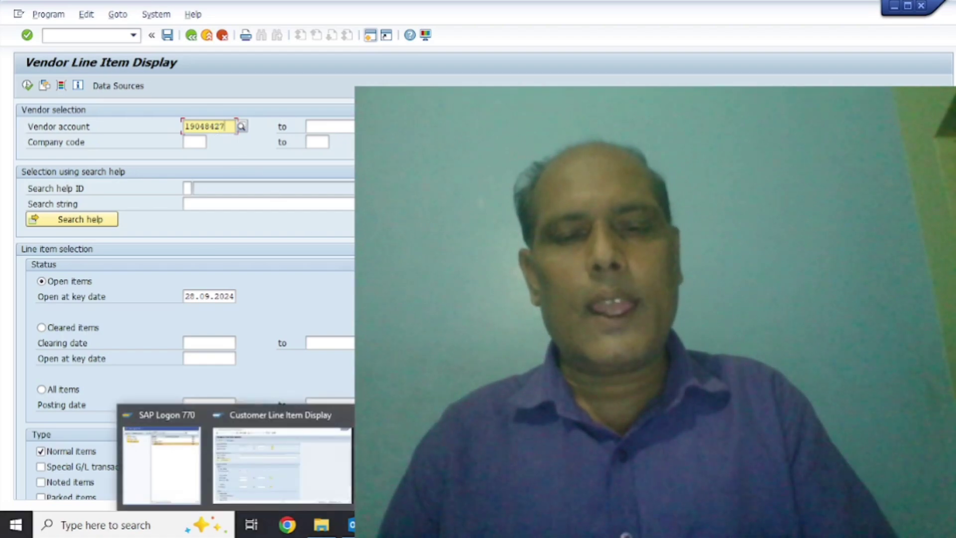
In the G/L Account Line Item Display session, fill the G/L account with the second entry of its input history
{"action": "mouse_move", "coordinate": [386, 524]}
{"action": "left_click", "coordinate": [428, 465]}
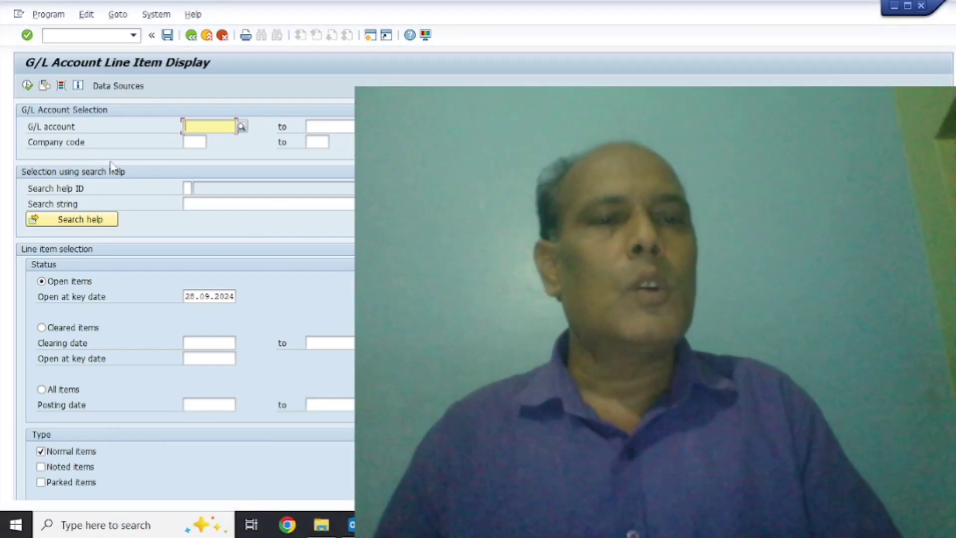
{"action": "key", "text": "Down"}
{"action": "key", "text": "Down"}
{"action": "key", "text": "Down"}
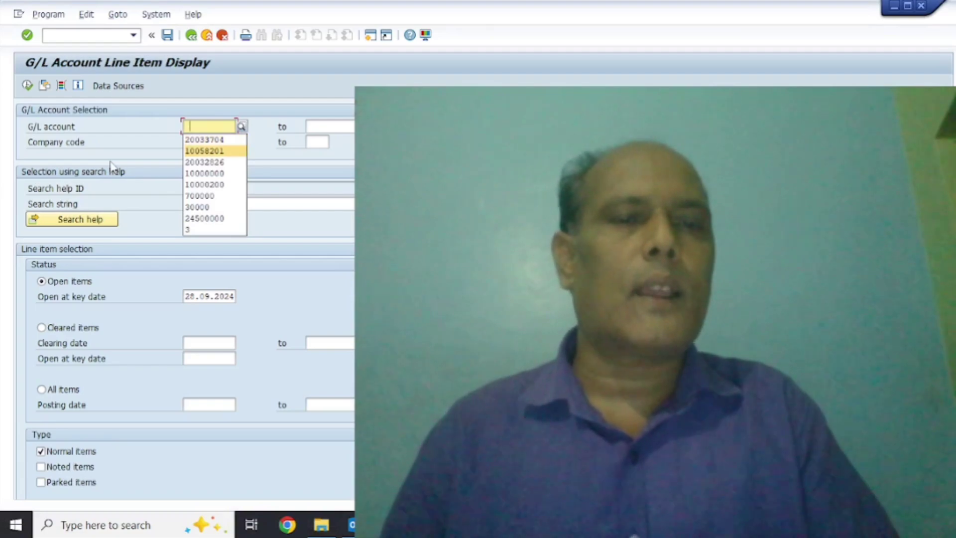
{"action": "key", "text": "Return"}
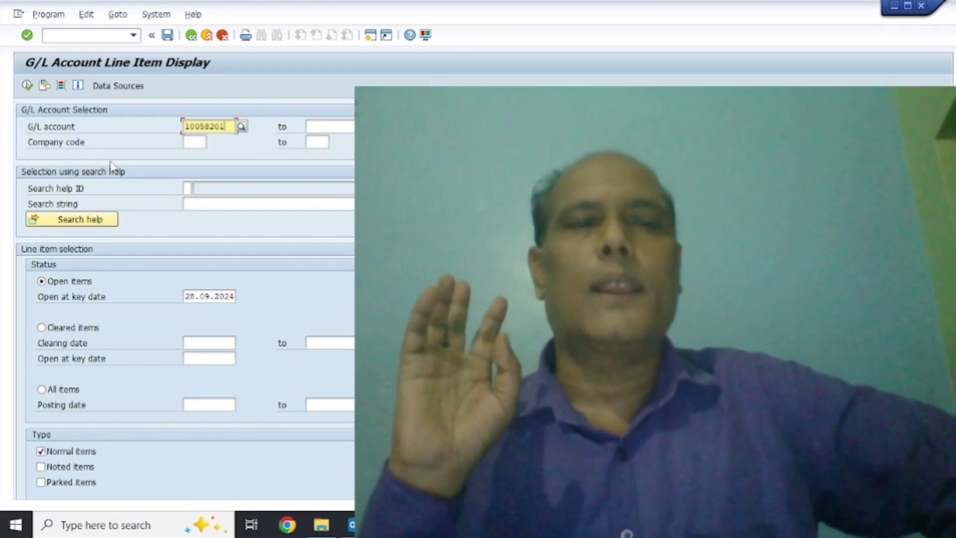
Return to the customer session, set the company code to 1170 and run the open items list
{"action": "left_click", "coordinate": [383, 525]}
{"action": "left_click", "coordinate": [281, 451]}
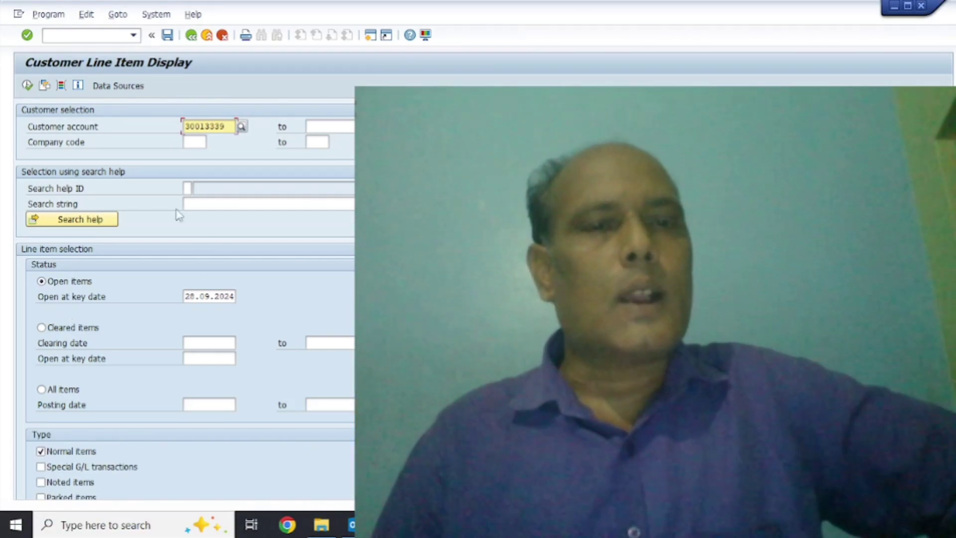
{"action": "left_click", "coordinate": [195, 142]}
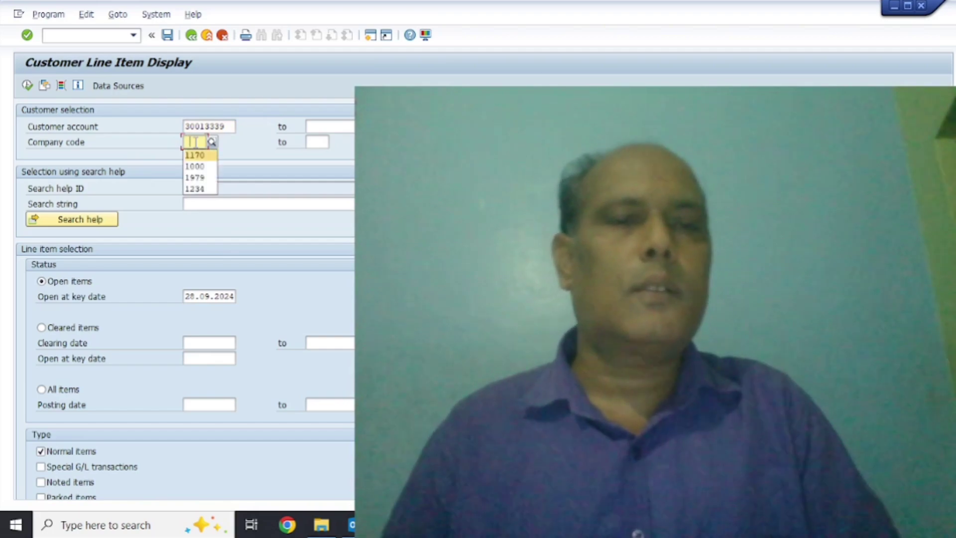
{"action": "key", "text": "Down"}
{"action": "key", "text": "Return"}
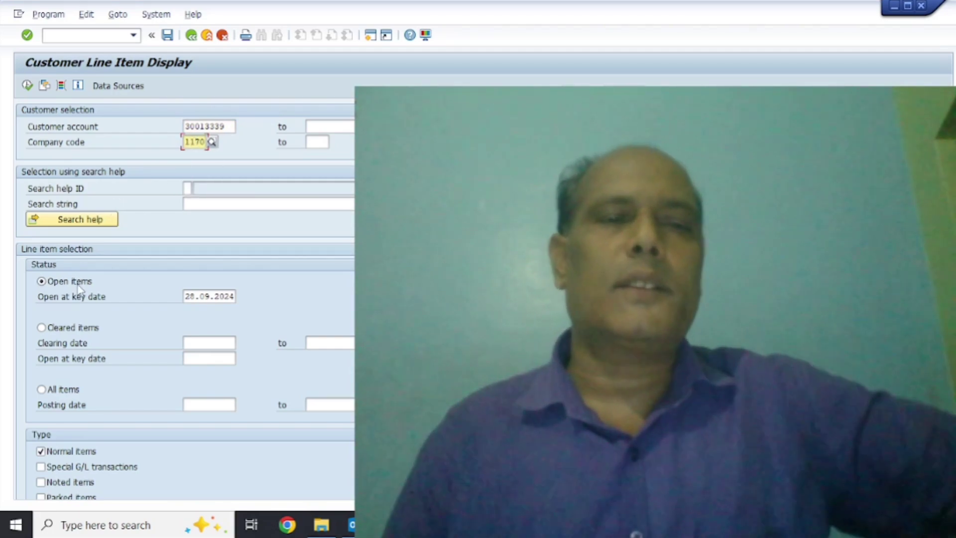
{"action": "left_click", "coordinate": [27, 85]}
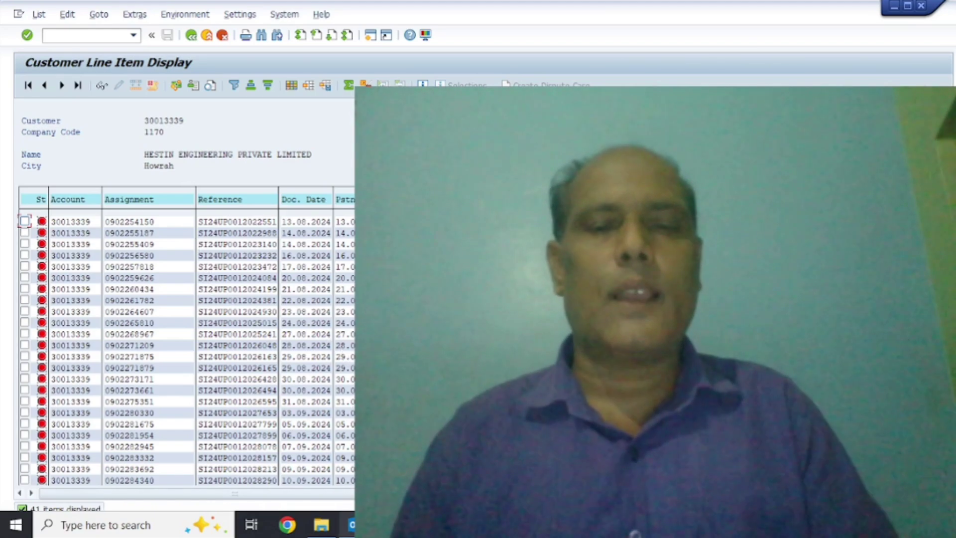
In the vendor session, set the company code to 1170 and run the open items list
{"action": "mouse_move", "coordinate": [389, 524]}
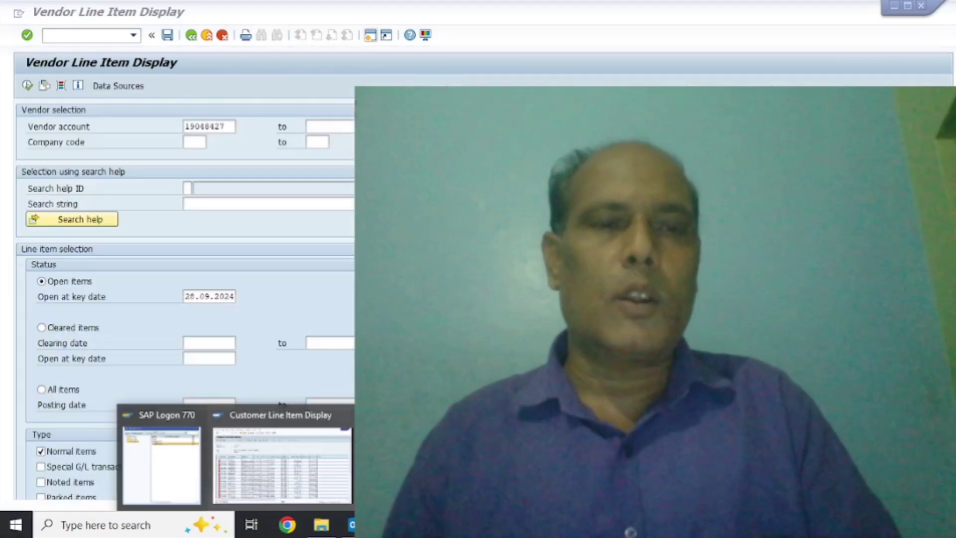
{"action": "key", "text": "Tab"}
{"action": "type", "text": "1170"}
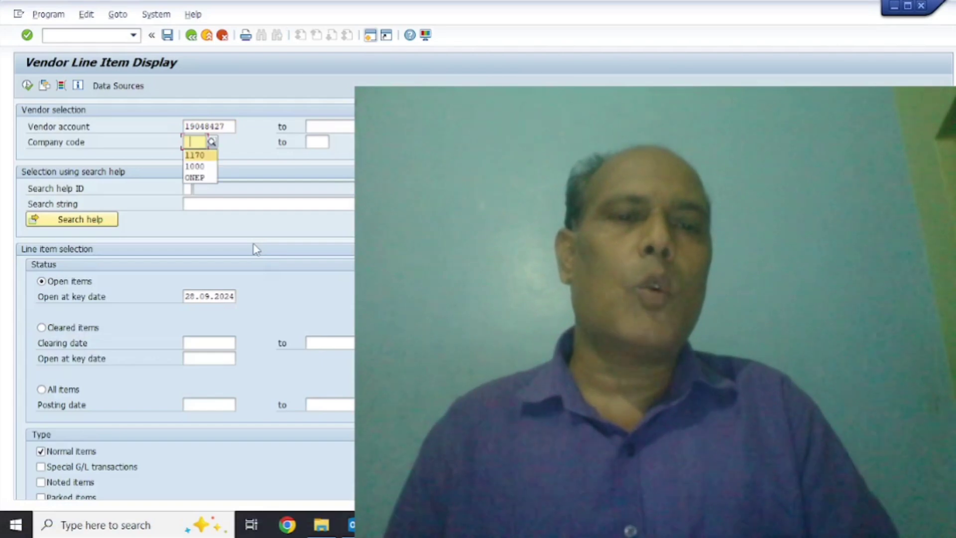
{"action": "left_click", "coordinate": [27, 85]}
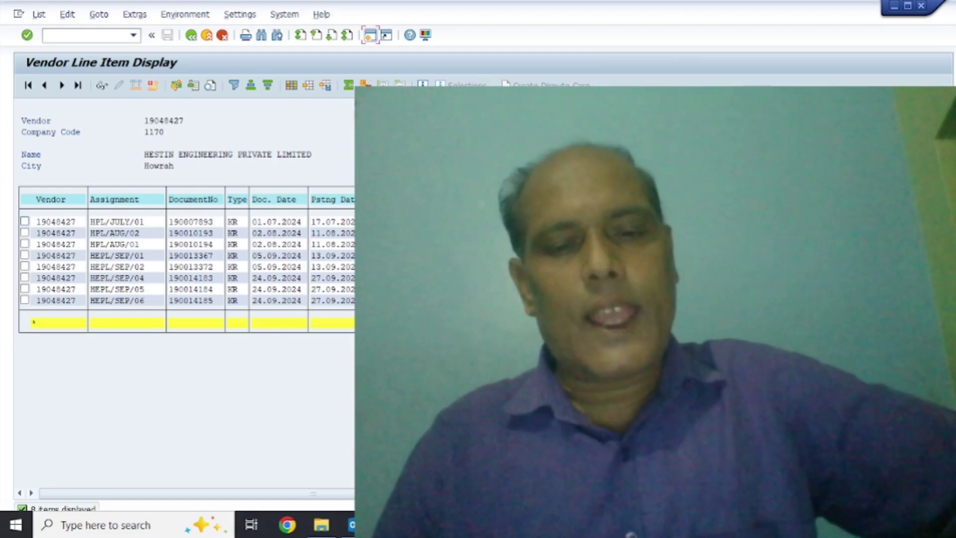
In the G/L account session, set the company code to 1170 and try to run the open items list
{"action": "mouse_move", "coordinate": [383, 525]}
{"action": "left_click", "coordinate": [428, 463]}
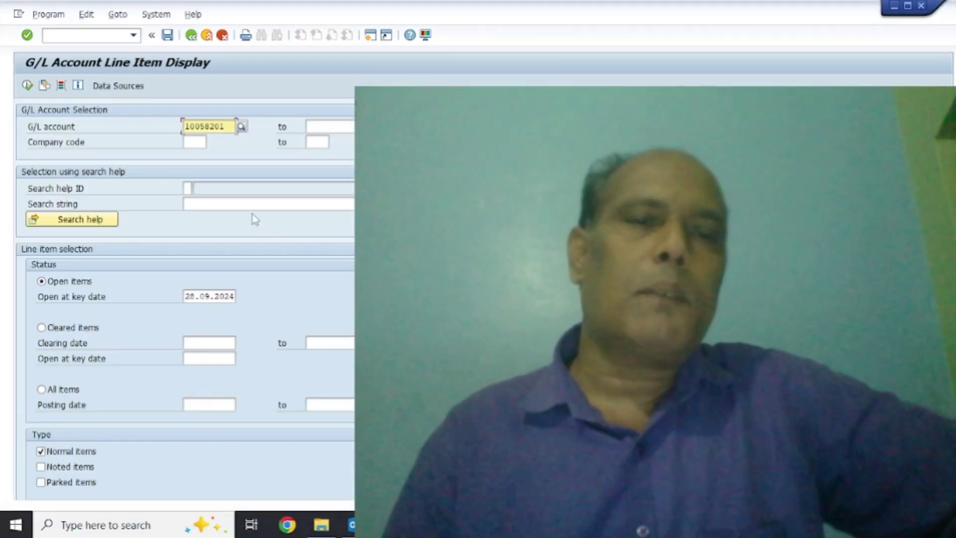
{"action": "key", "text": "Tab"}
{"action": "type", "text": "1170"}
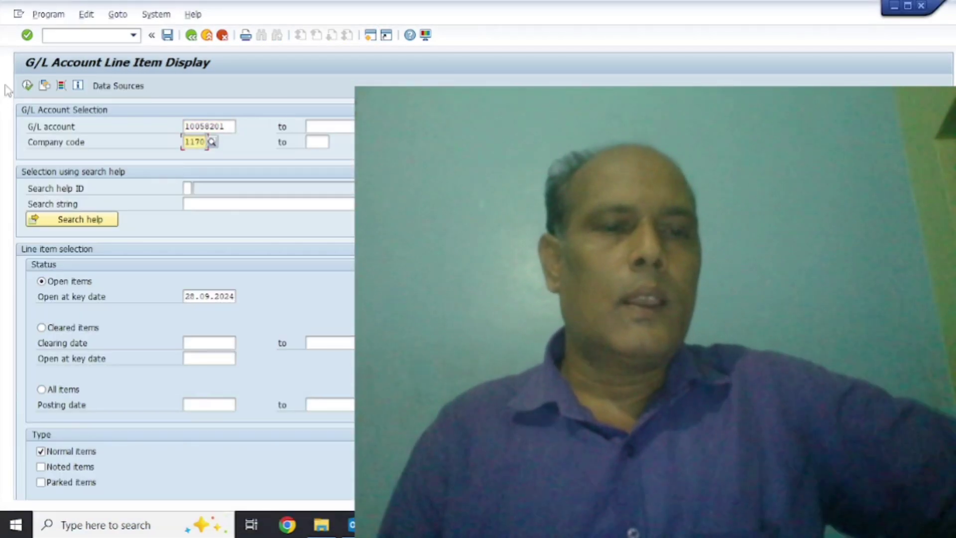
{"action": "left_click", "coordinate": [27, 85]}
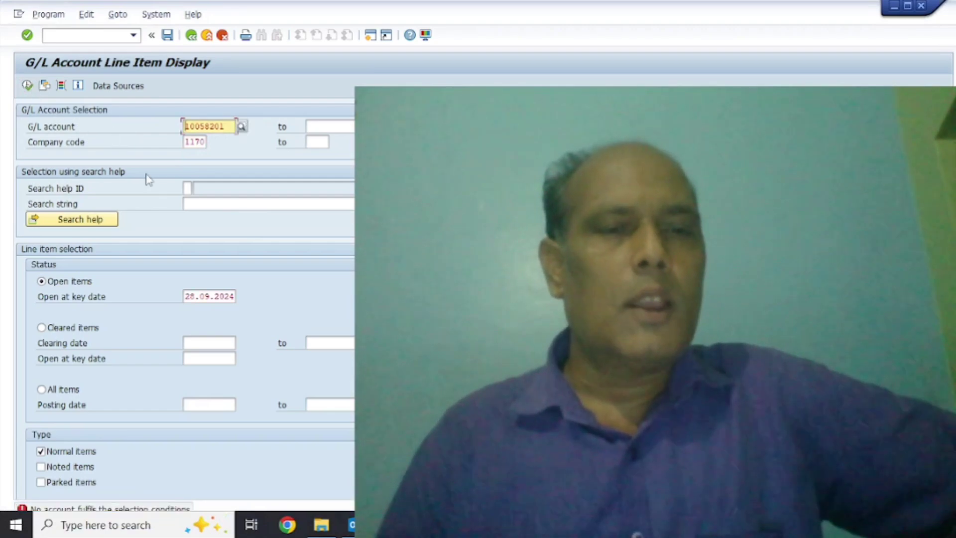
Replace the G/L account with the second entry of its input history and run the open items list again
{"action": "key", "text": "shift+Right"}
{"action": "key", "text": "shift+Right"}
{"action": "key", "text": "shift+Right"}
{"action": "key", "text": "shift+Right"}
{"action": "key", "text": "shift+Right"}
{"action": "key", "text": "shift+Right"}
{"action": "key", "text": "shift+Right"}
{"action": "key", "text": "shift+Right"}
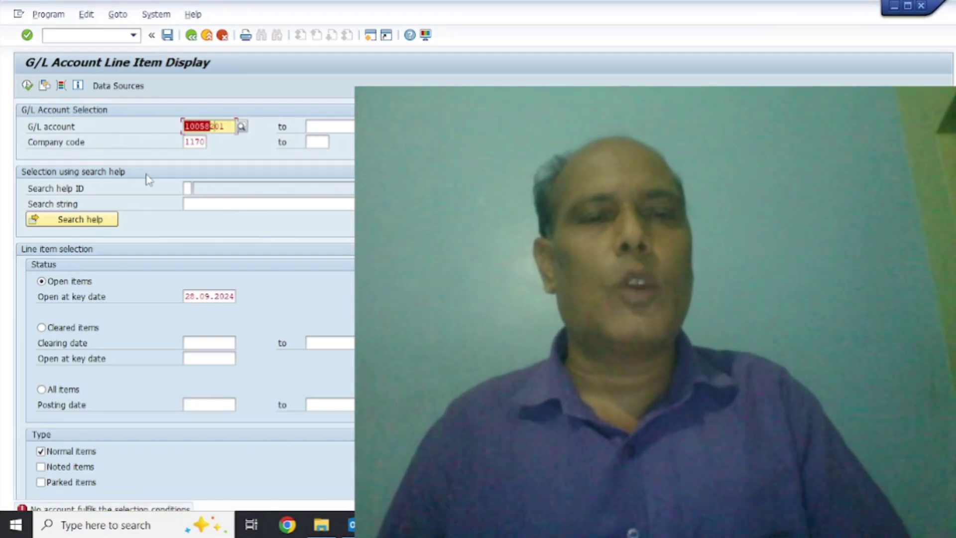
{"action": "key", "text": "Delete"}
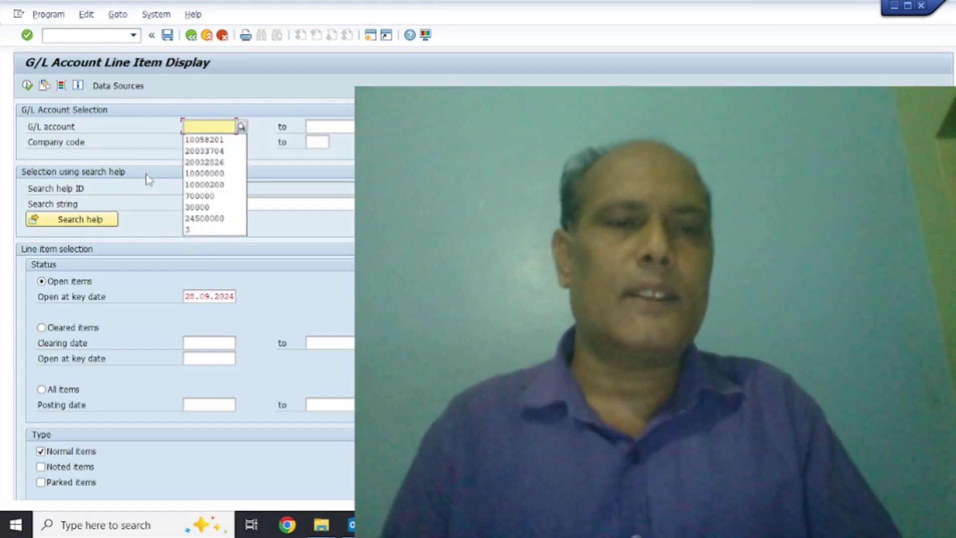
{"action": "key", "text": "Down"}
{"action": "key", "text": "Return"}
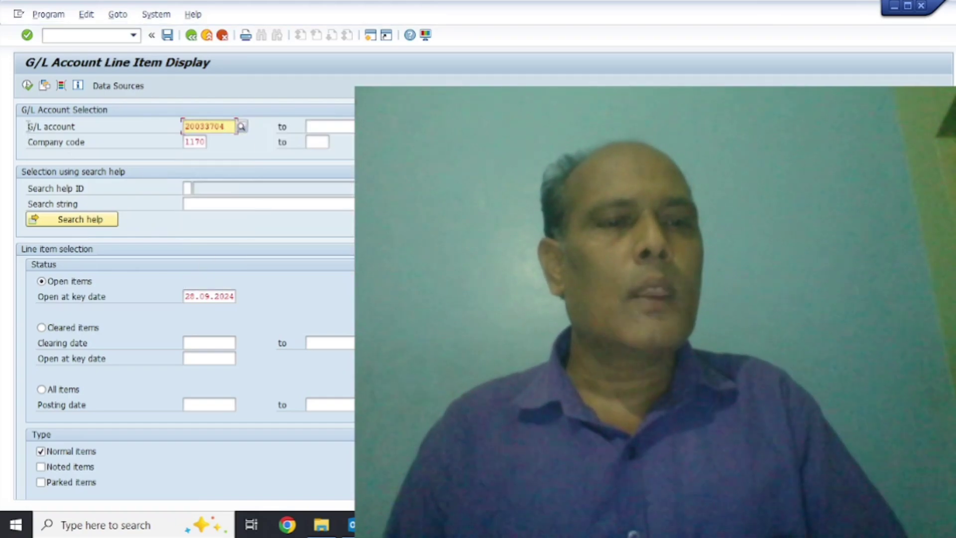
{"action": "left_click", "coordinate": [27, 86]}
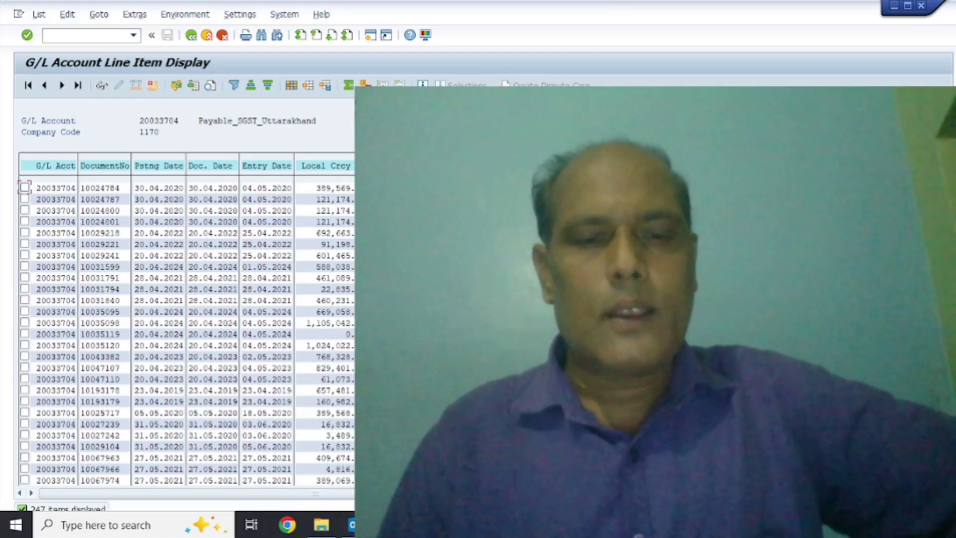
Go back to the customer session's selection screen and set the line item status to Cleared items
{"action": "mouse_move", "coordinate": [380, 524]}
{"action": "left_click", "coordinate": [247, 463]}
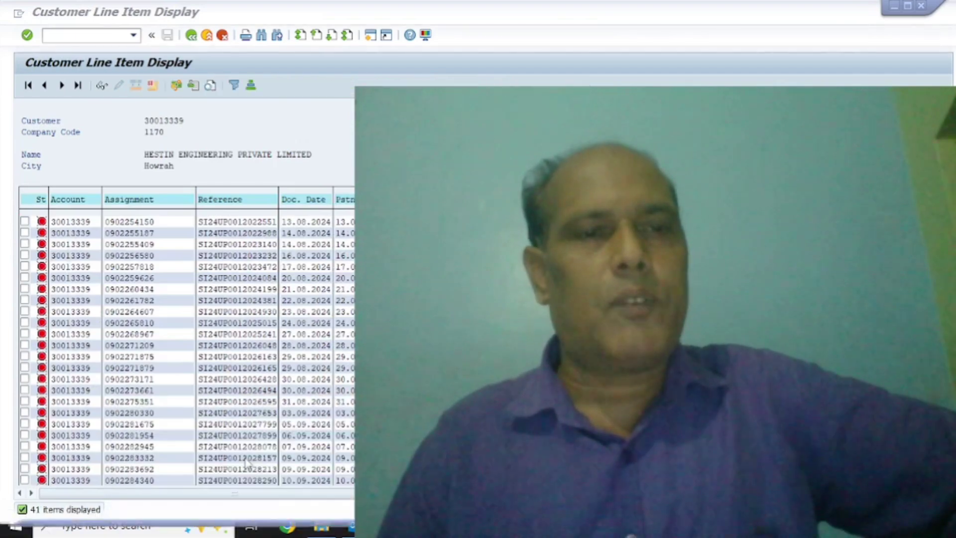
{"action": "left_click", "coordinate": [191, 35]}
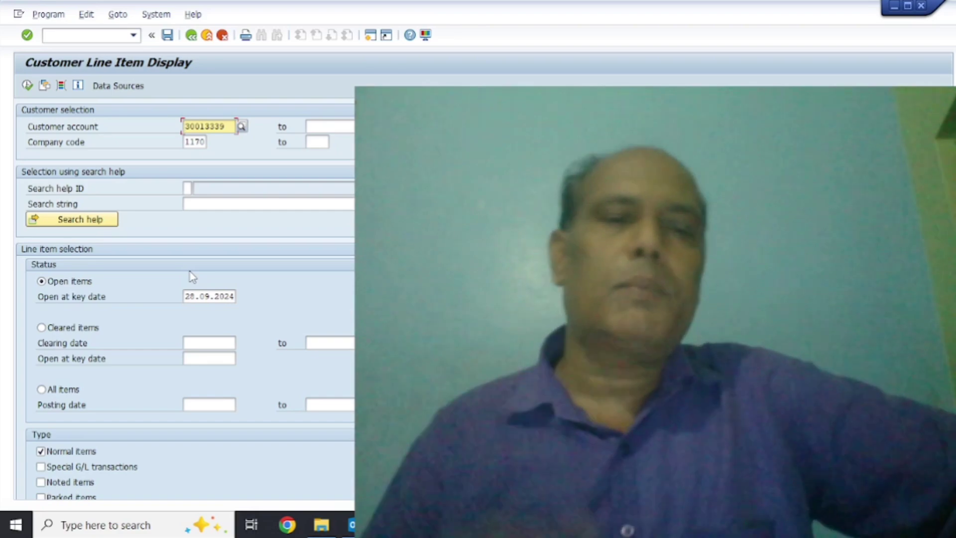
{"action": "left_click", "coordinate": [92, 327]}
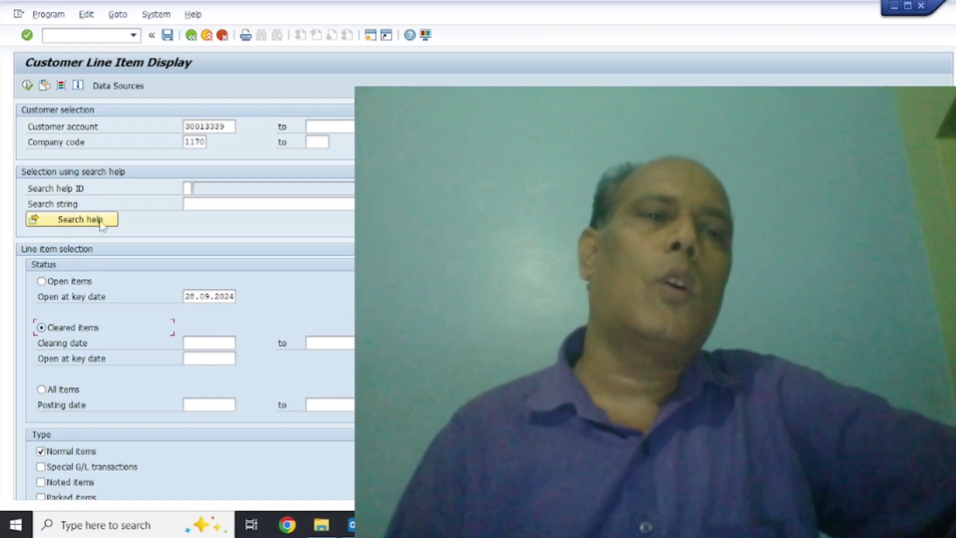
Run the customer's cleared items list, and in the vendor session set the line item status to Cleared items and run that list too
{"action": "left_click", "coordinate": [26, 85]}
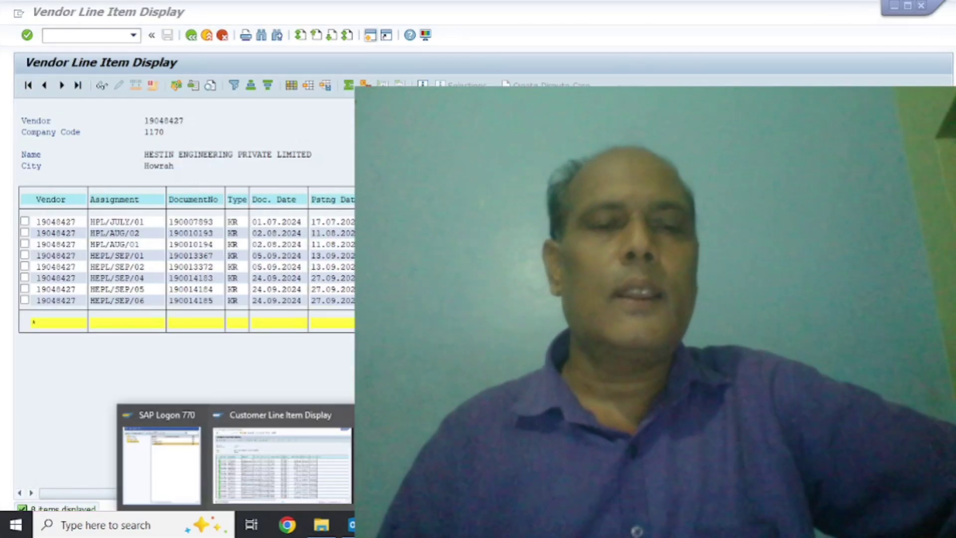
{"action": "left_click", "coordinate": [409, 463]}
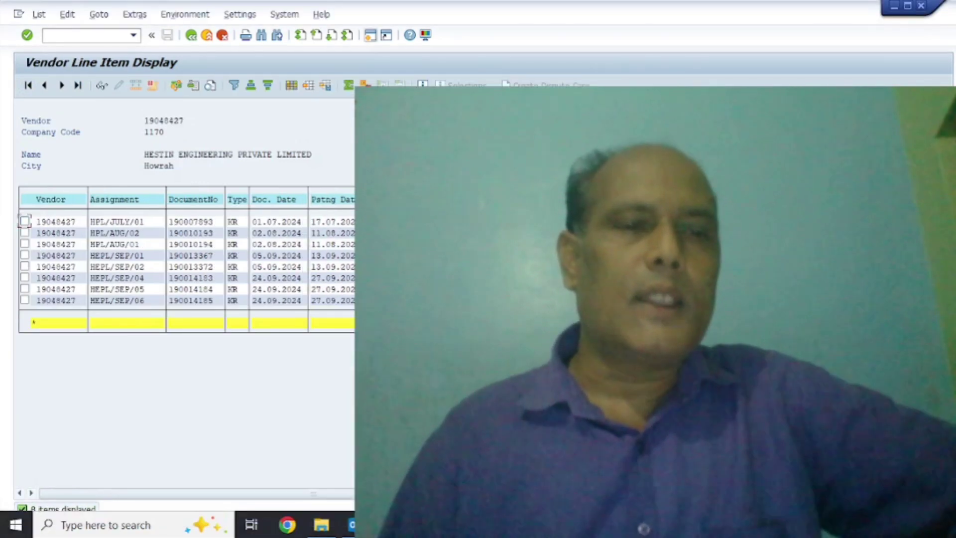
{"action": "left_click", "coordinate": [192, 37]}
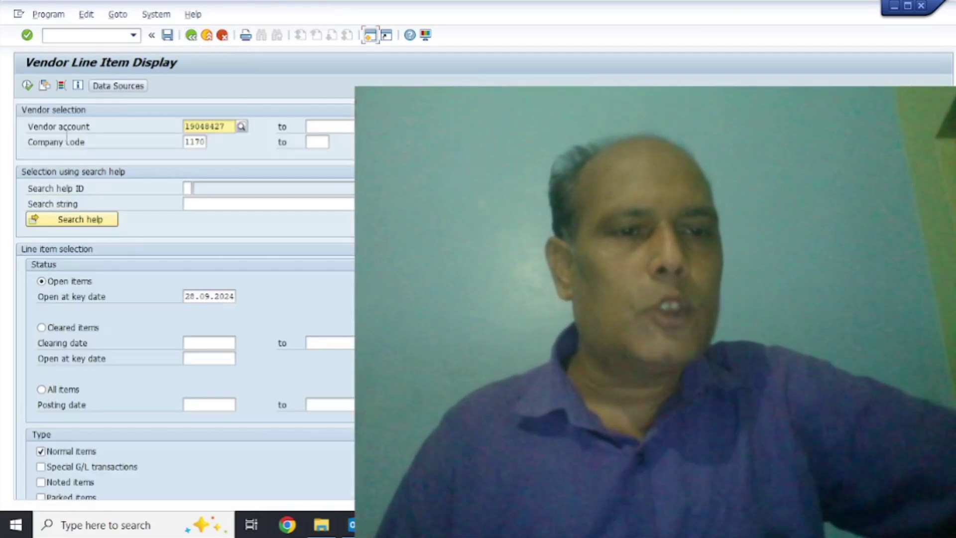
{"action": "left_click", "coordinate": [42, 327]}
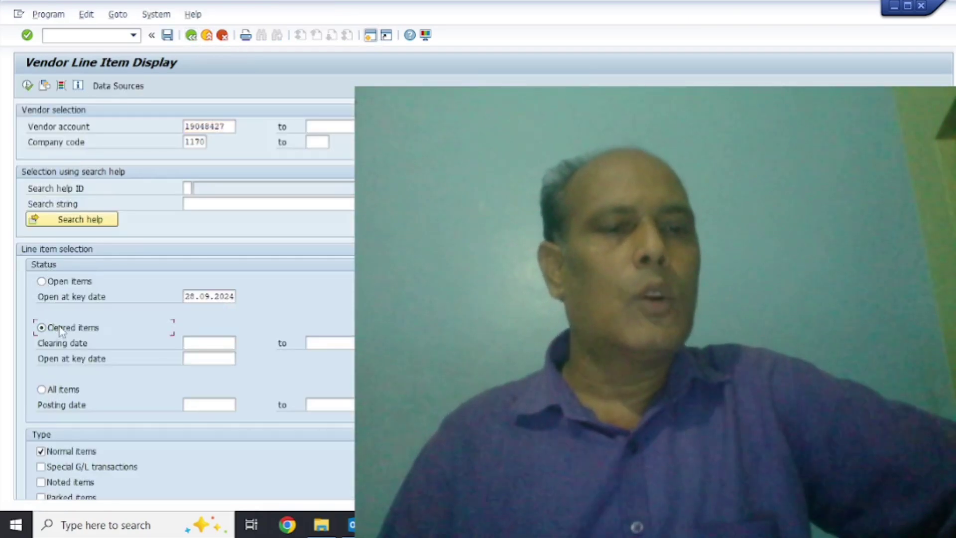
{"action": "left_click", "coordinate": [29, 85]}
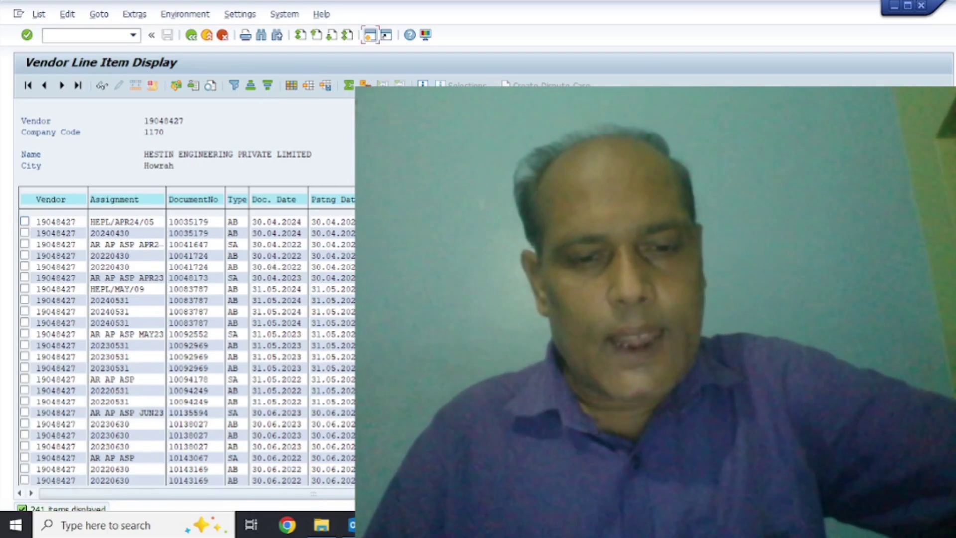
In the customer session, set the line item status to All items, run the list and look through its open and cleared items
{"action": "mouse_move", "coordinate": [386, 524]}
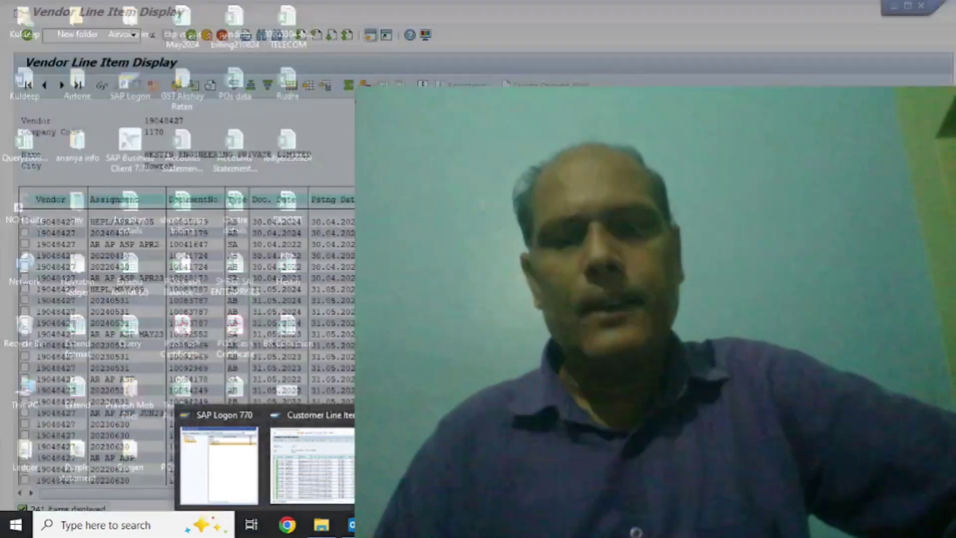
{"action": "left_click", "coordinate": [312, 465]}
{"action": "left_click", "coordinate": [73, 395]}
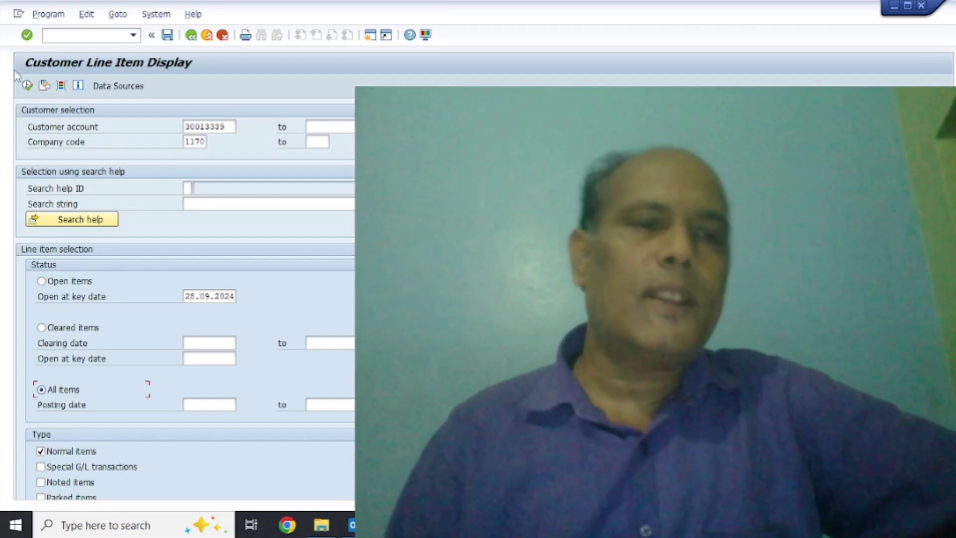
{"action": "left_click", "coordinate": [27, 86]}
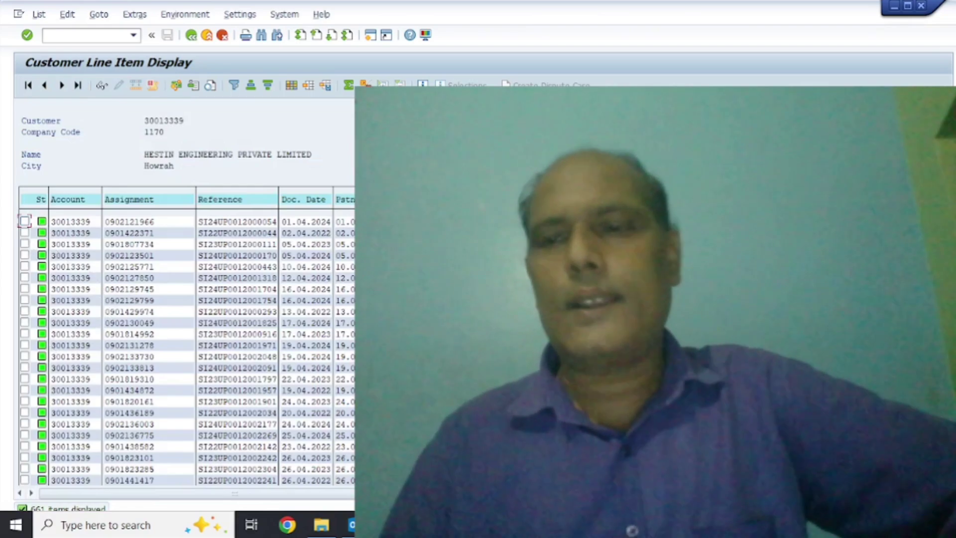
{"action": "scroll", "coordinate": [184, 349], "scroll_direction": "down", "scroll_amount": 10}
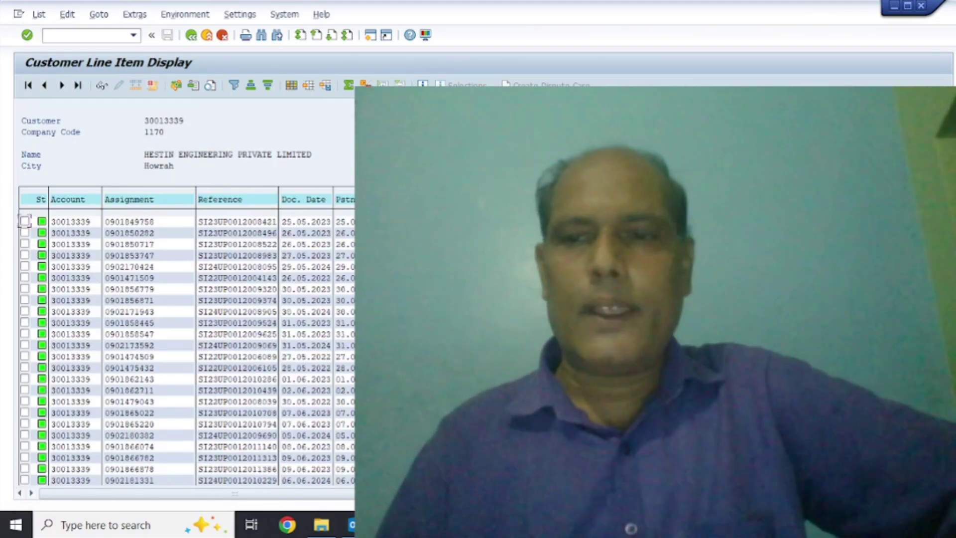
{"action": "scroll", "coordinate": [184, 348], "scroll_direction": "down", "scroll_amount": 20}
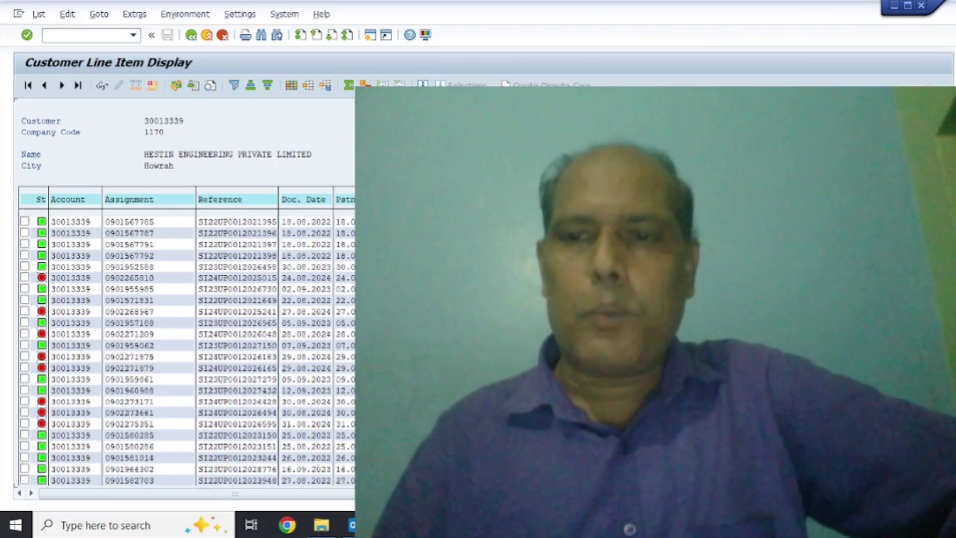
{"action": "scroll", "coordinate": [184, 348], "scroll_direction": "down", "scroll_amount": 8}
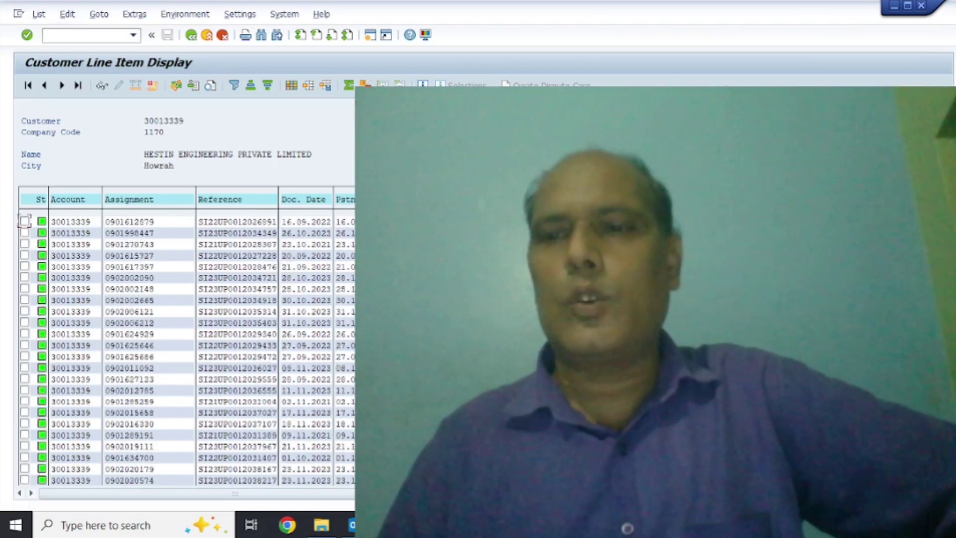
{"action": "scroll", "coordinate": [184, 348], "scroll_direction": "down", "scroll_amount": 10}
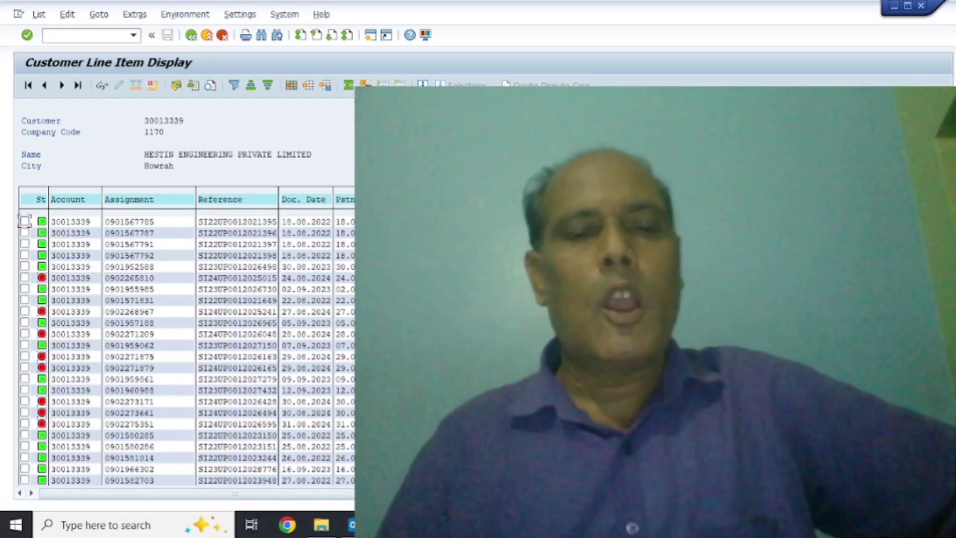
In the vendor session, return to the selection screen, set the line item status to All items and run the list
{"action": "left_click", "coordinate": [404, 448]}
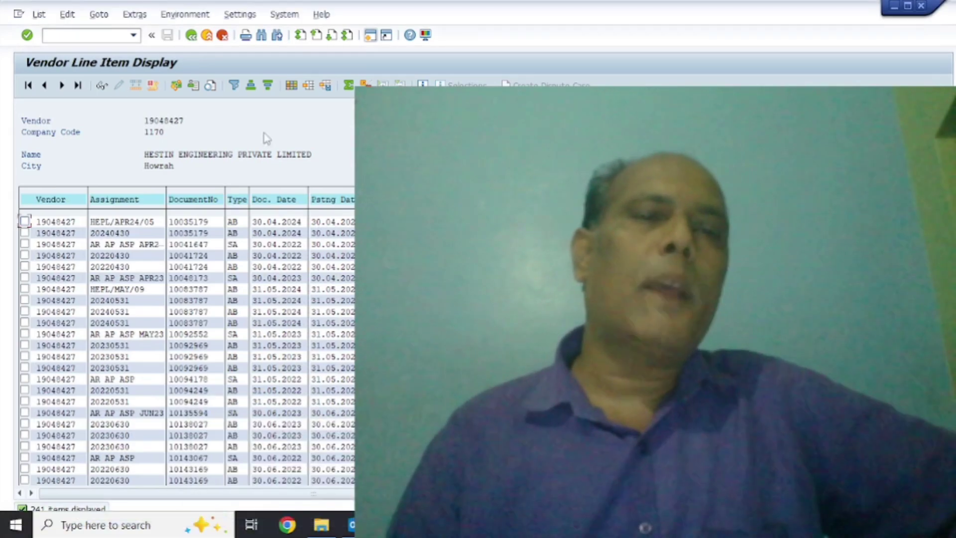
{"action": "left_click", "coordinate": [190, 36]}
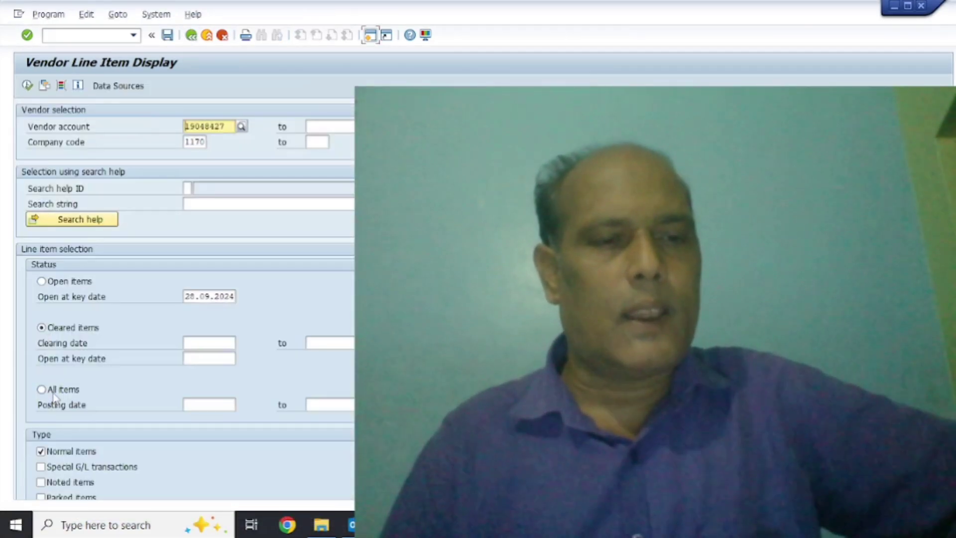
{"action": "left_click", "coordinate": [54, 396]}
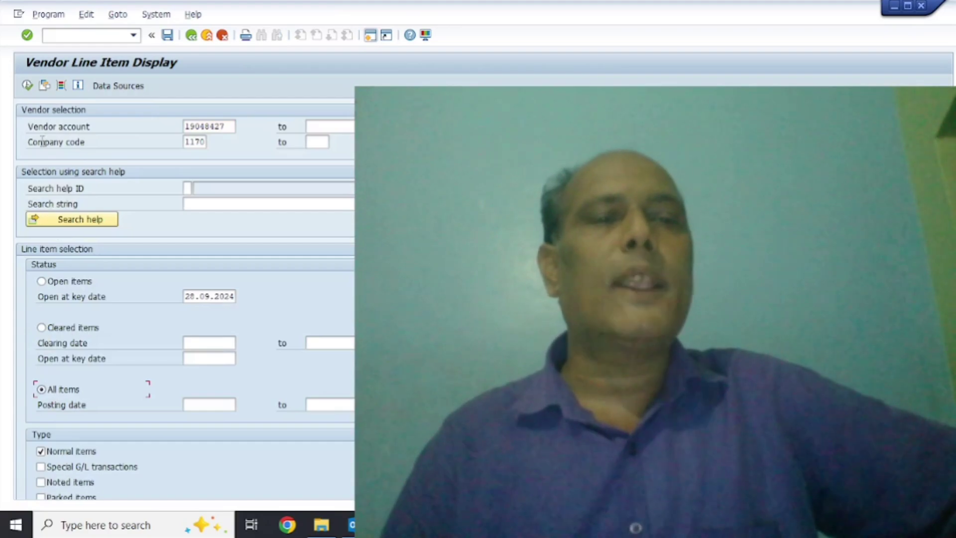
{"action": "left_click", "coordinate": [28, 86]}
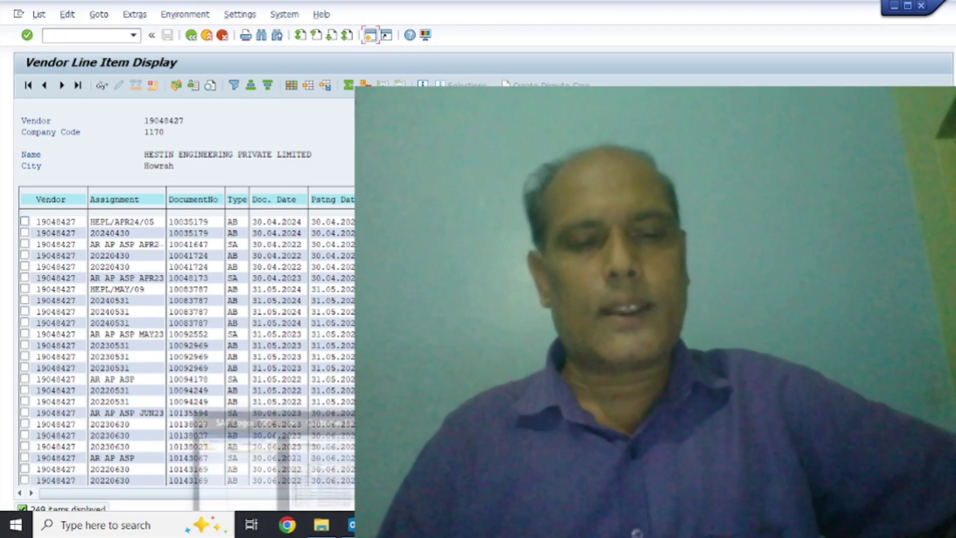
Return to the customer session's selection screen and run its All items list again
{"action": "left_click", "coordinate": [316, 455]}
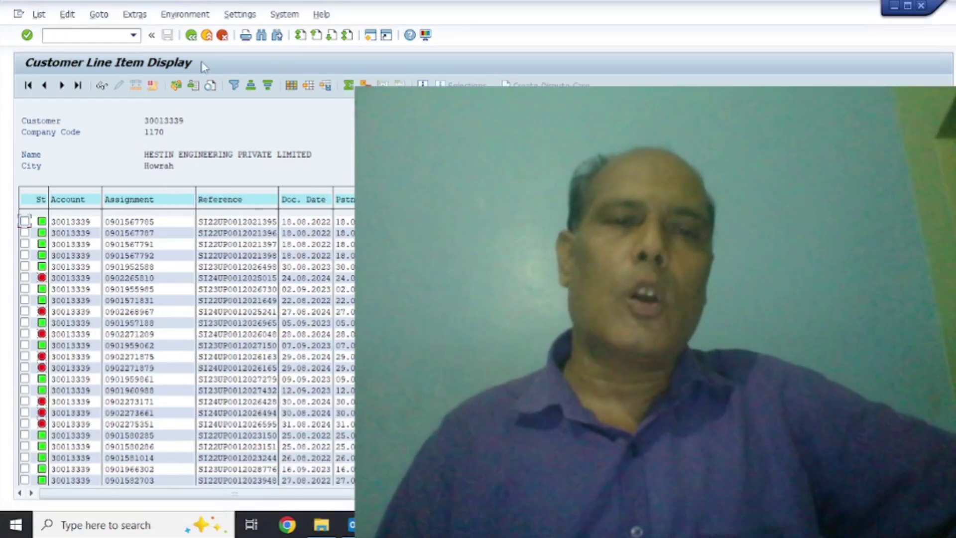
{"action": "left_click", "coordinate": [191, 35]}
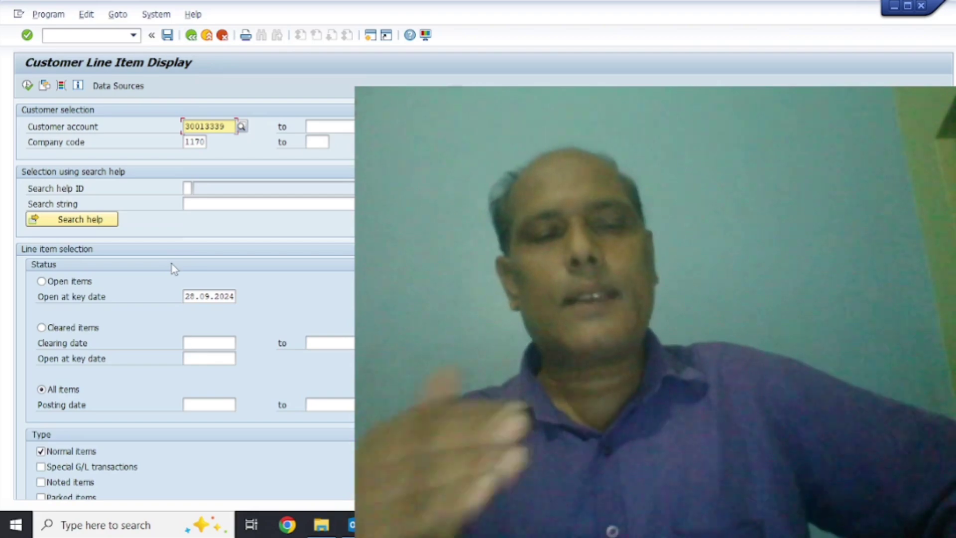
{"action": "key", "text": "F8"}
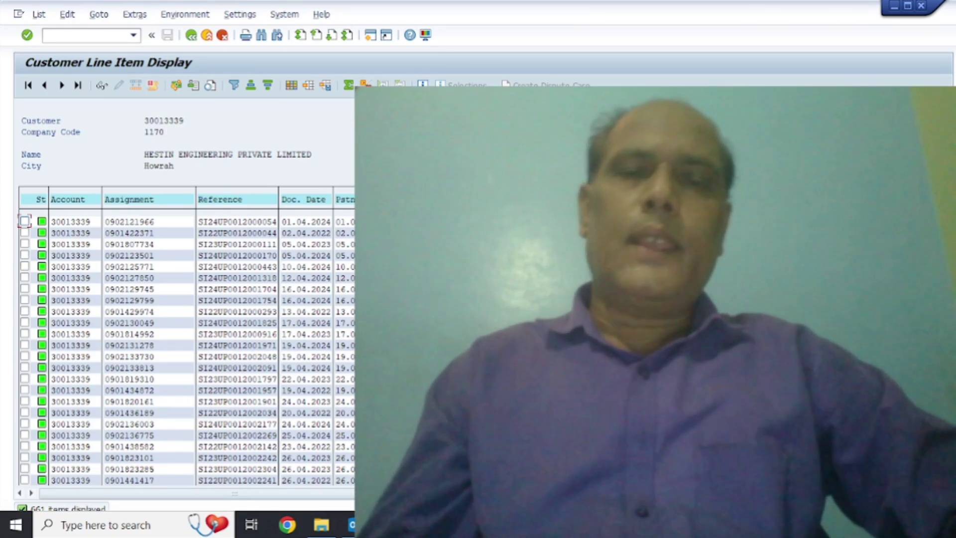
Open the document type filter for the customer list, display its available values and highlight DZ
{"action": "left_click", "coordinate": [234, 86]}
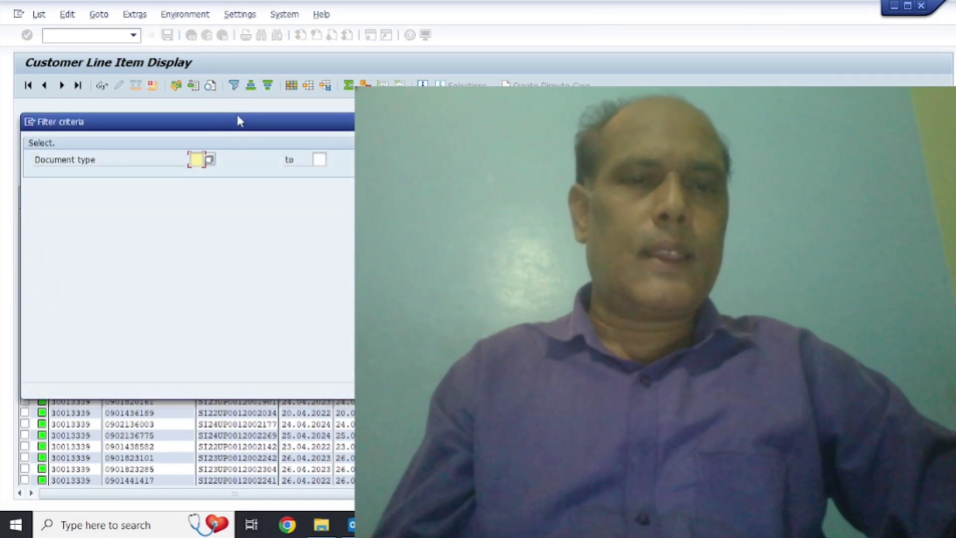
{"action": "left_click", "coordinate": [208, 159]}
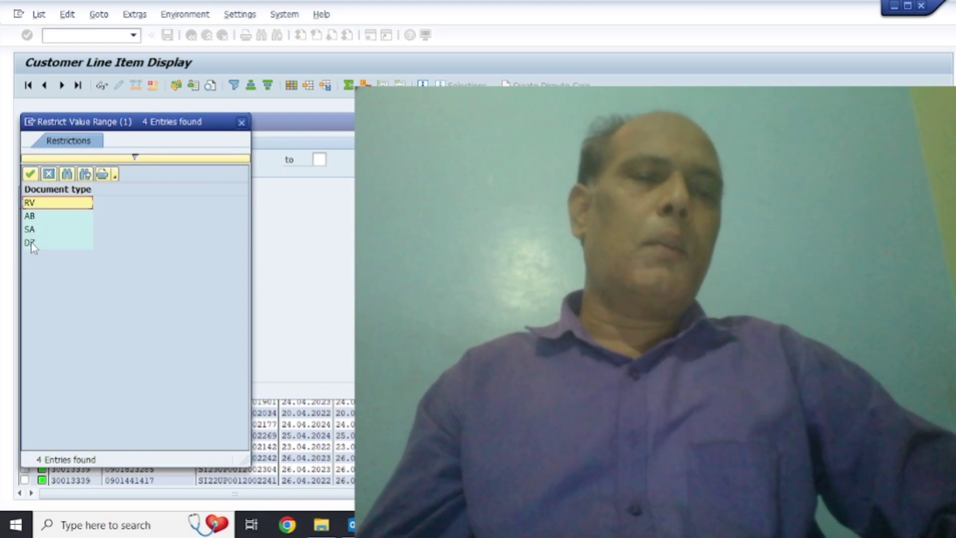
{"action": "left_click", "coordinate": [31, 244]}
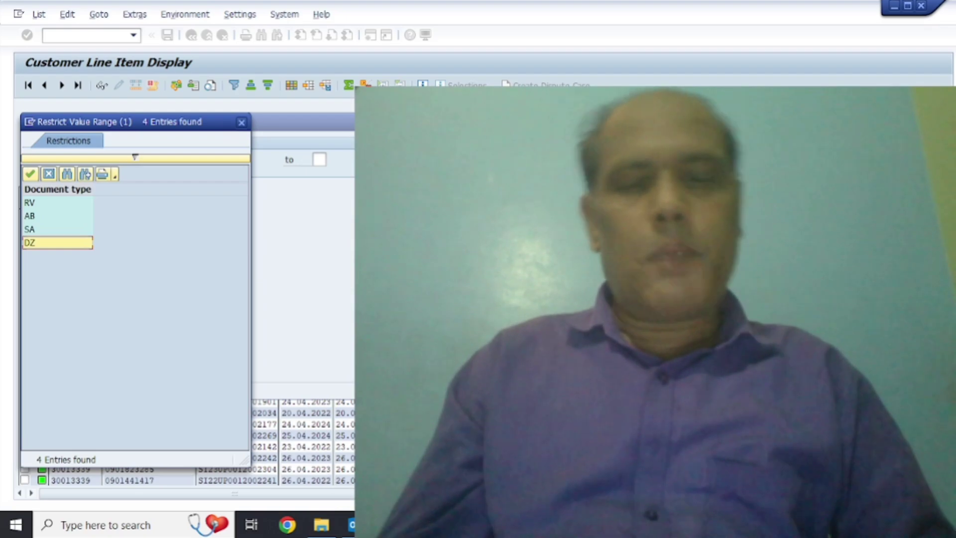
In the vendor session, open a filter on the Type column, display the available document types and highlight KR
{"action": "mouse_move", "coordinate": [378, 525]}
{"action": "left_click", "coordinate": [414, 473]}
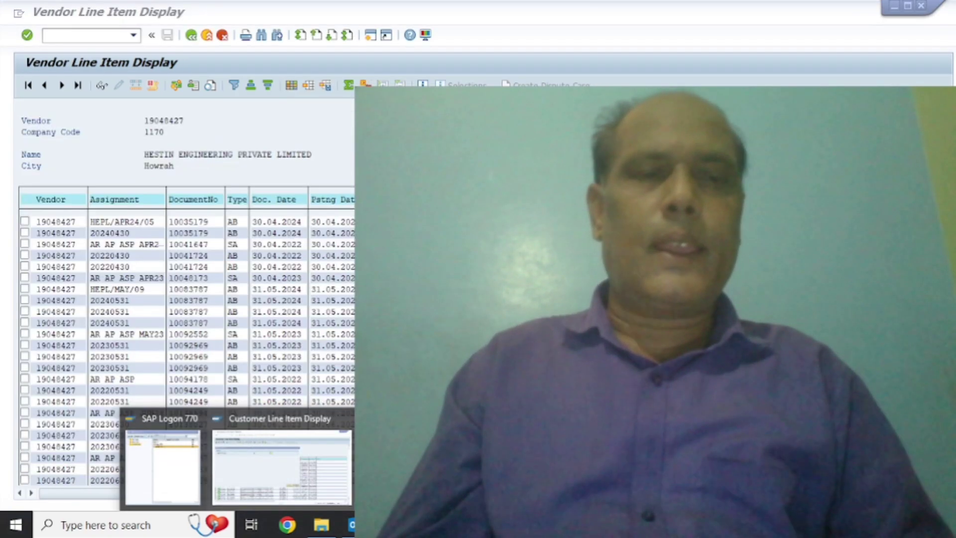
{"action": "left_click", "coordinate": [238, 199]}
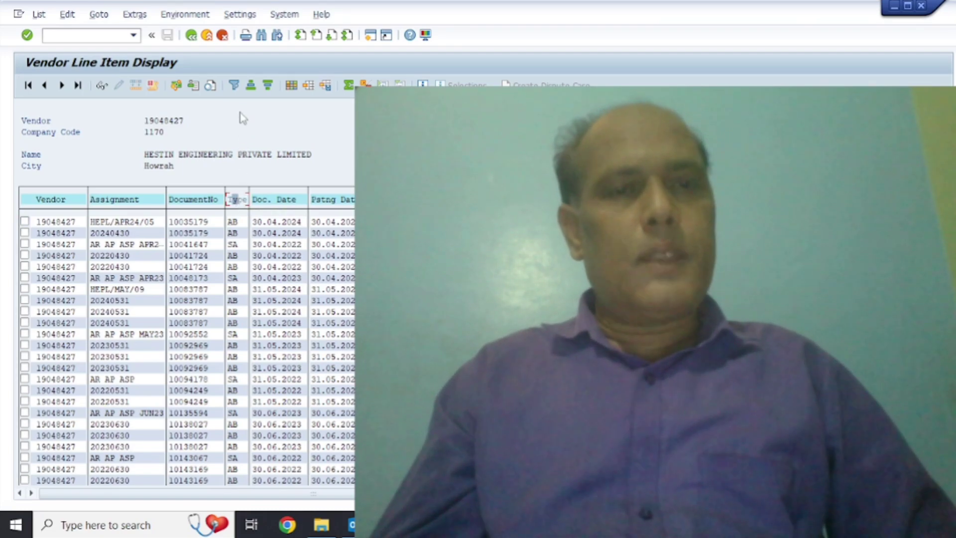
{"action": "left_click", "coordinate": [234, 87]}
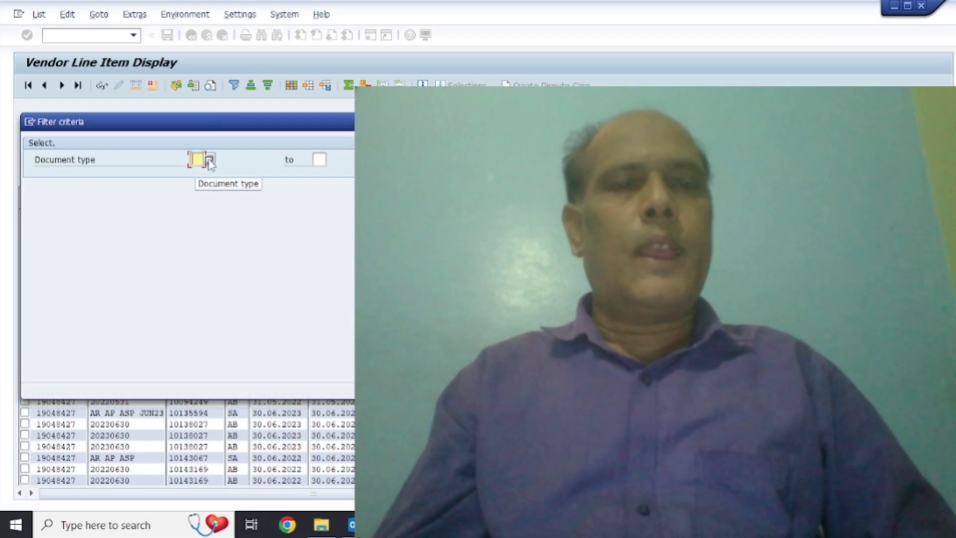
{"action": "left_click", "coordinate": [210, 160]}
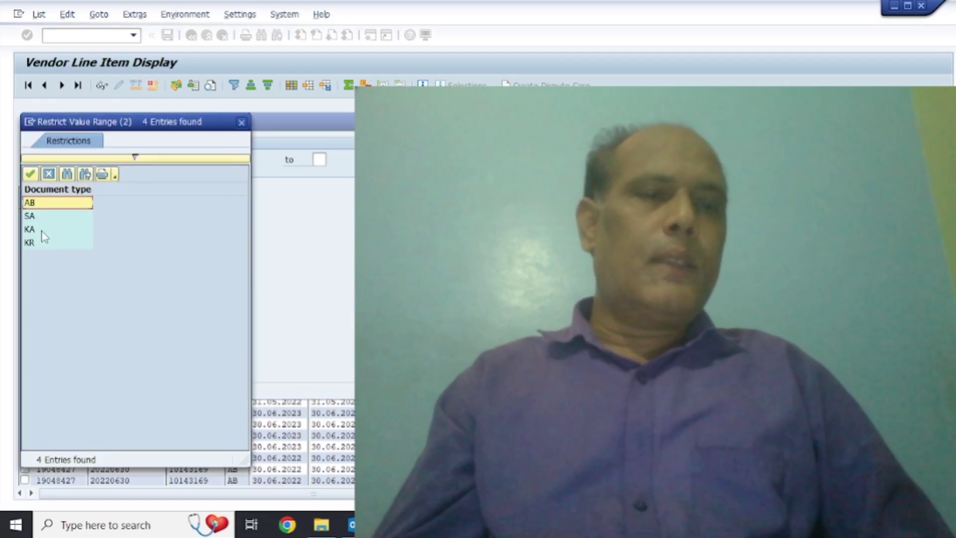
{"action": "left_click", "coordinate": [32, 244]}
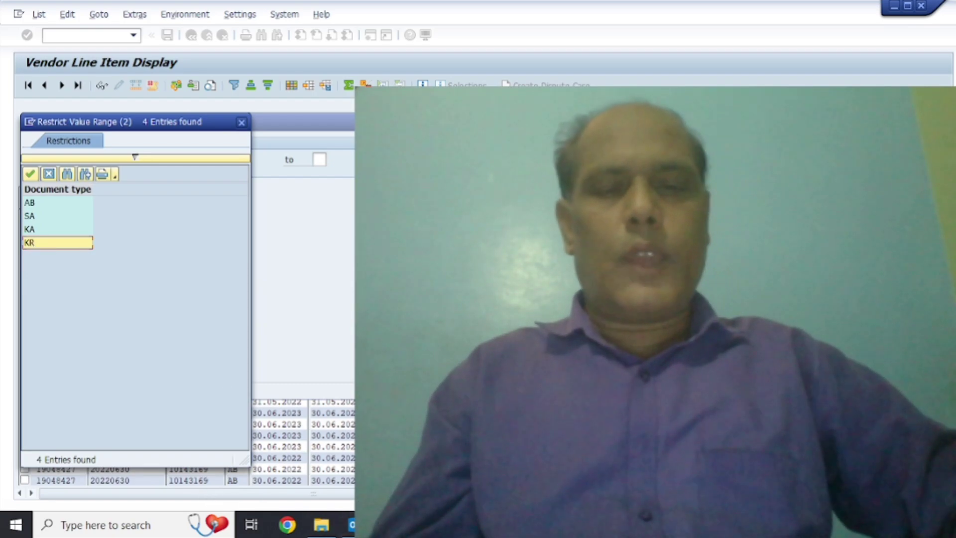
In the customer session's selection screen, replace the Normal items type with Special G/L transactions and run the All items list
{"action": "left_click", "coordinate": [380, 525]}
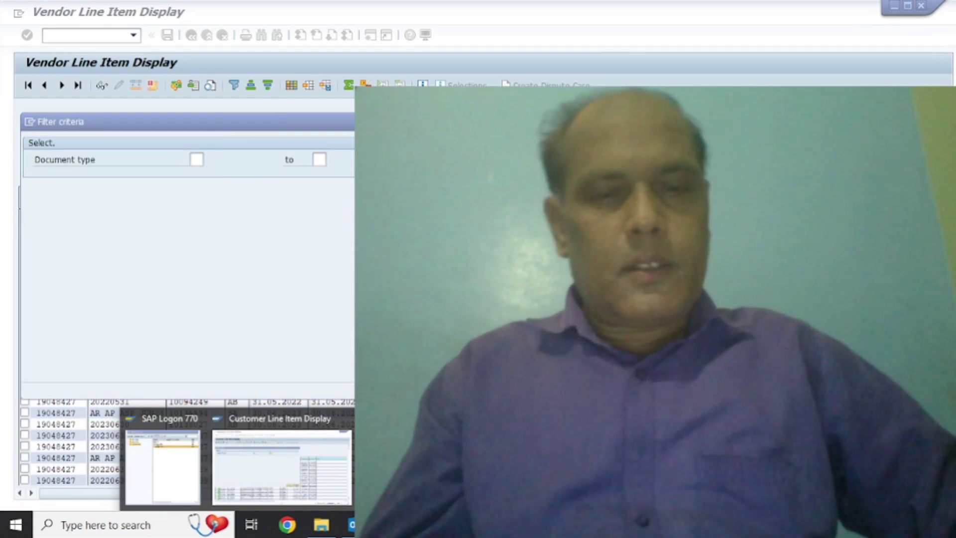
{"action": "key", "text": "alt+Tab"}
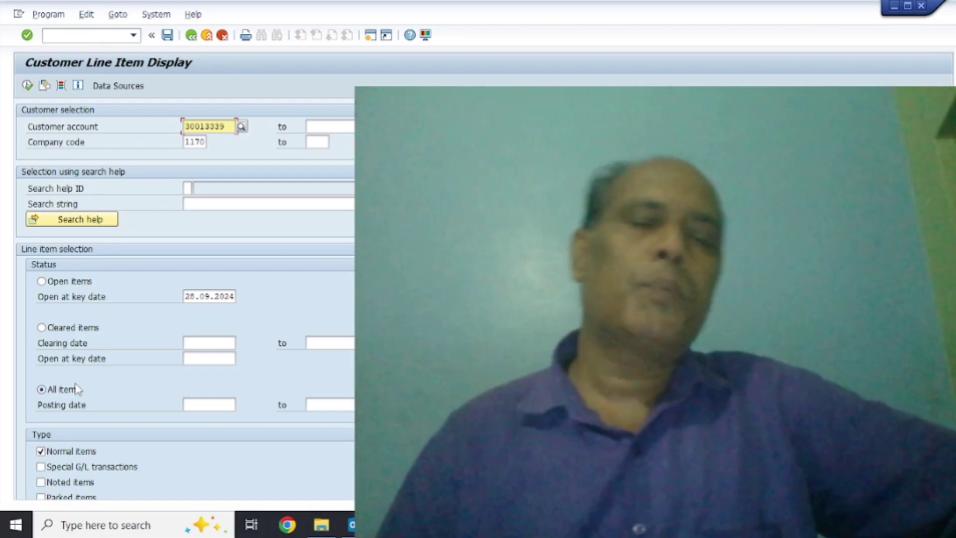
{"action": "left_click", "coordinate": [66, 455]}
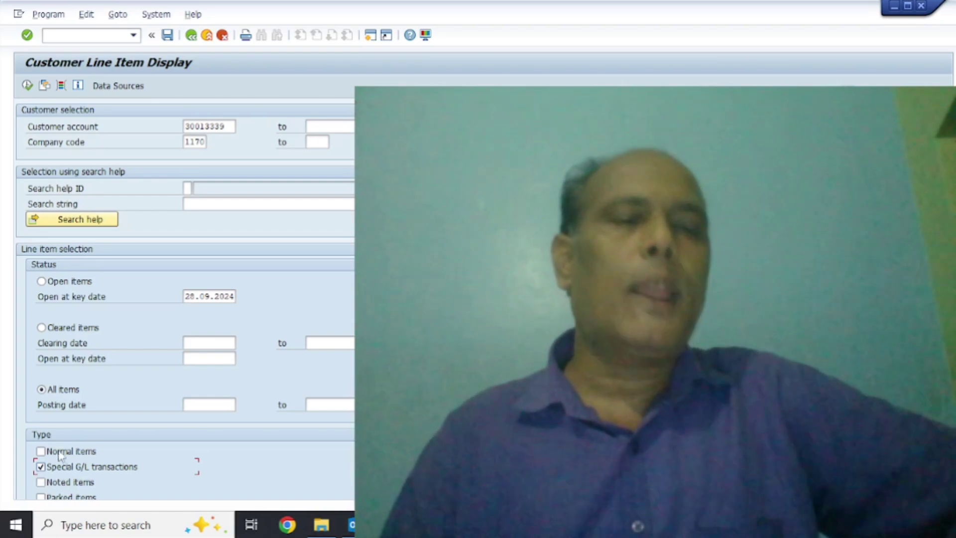
{"action": "left_click", "coordinate": [27, 86]}
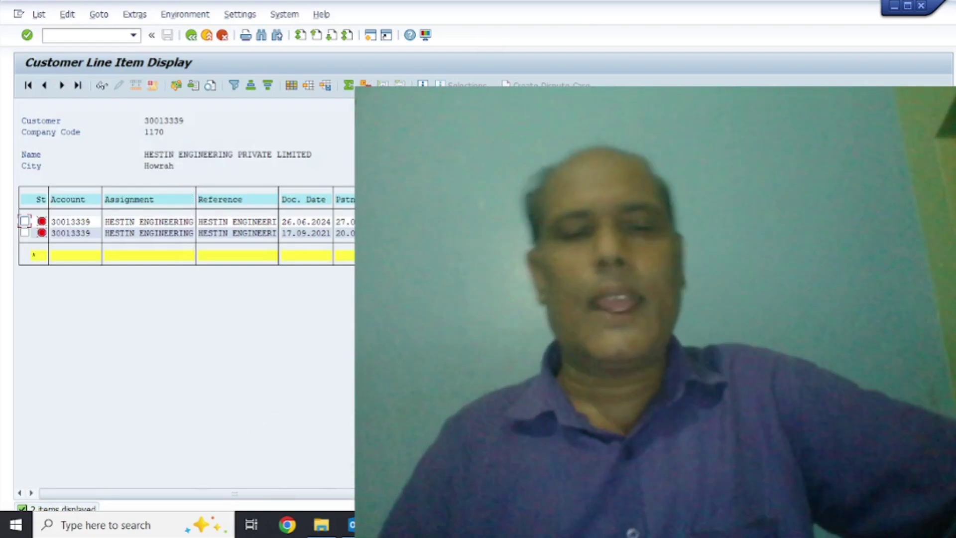
In the vendor session, return to the selection screen, replace Normal items with Special G/L transactions and try to run the All items list
{"action": "mouse_move", "coordinate": [383, 525]}
{"action": "left_click", "coordinate": [418, 463]}
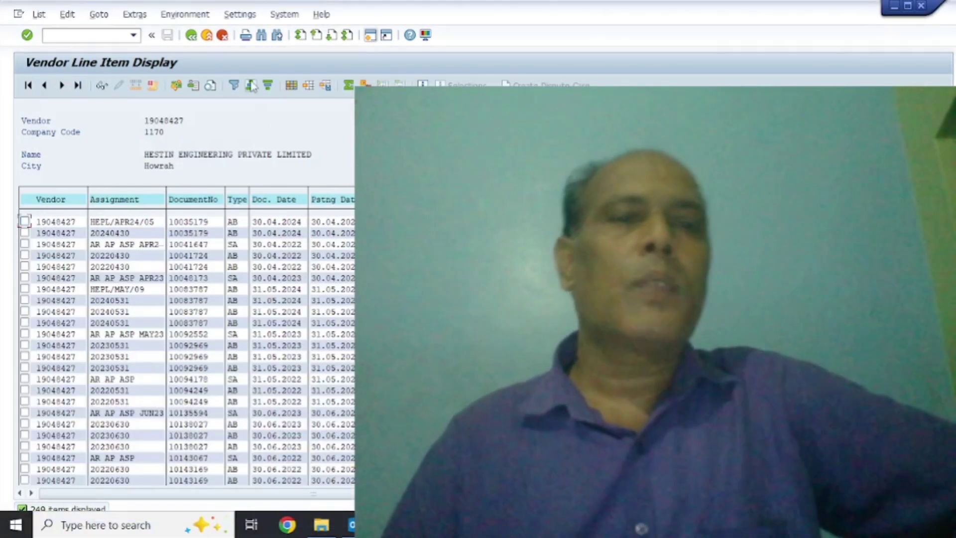
{"action": "left_click", "coordinate": [190, 35]}
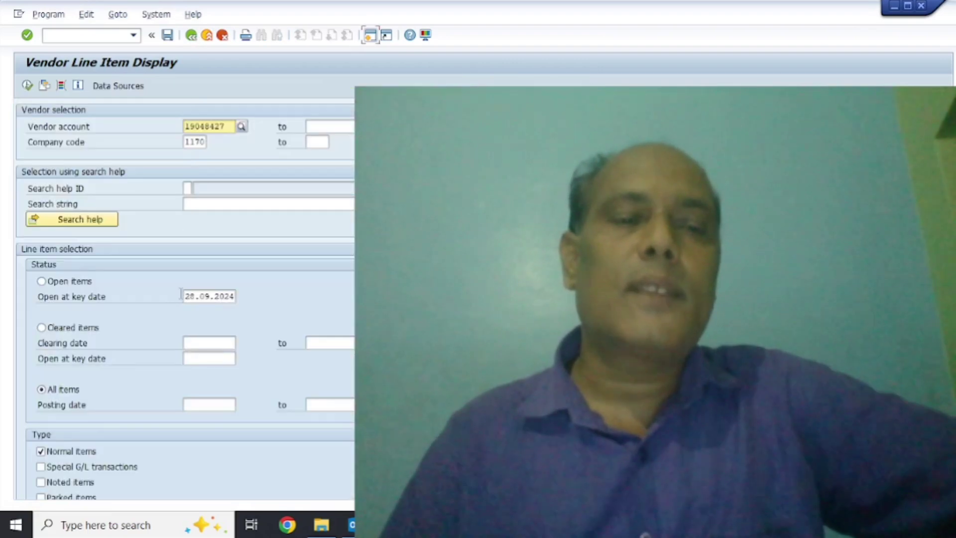
{"action": "left_click", "coordinate": [68, 467]}
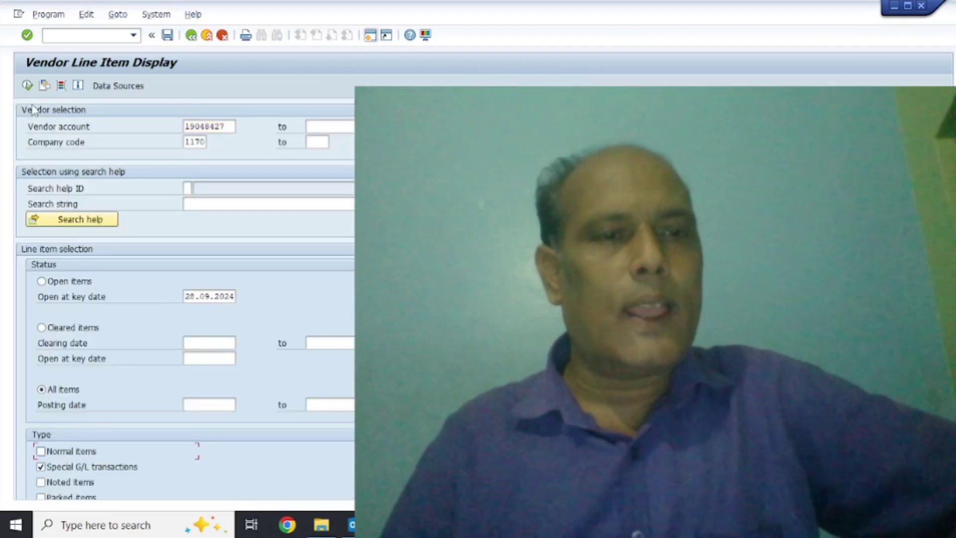
{"action": "left_click", "coordinate": [27, 86]}
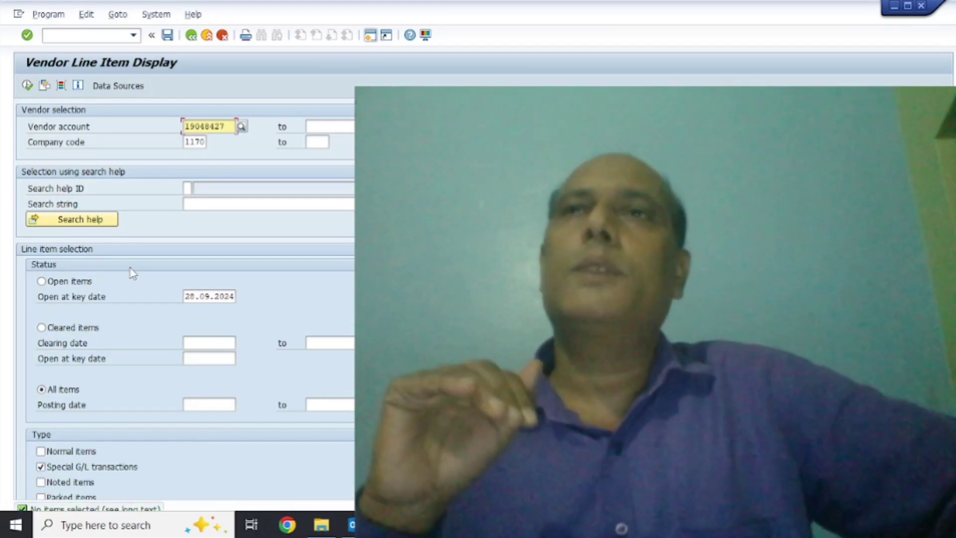
Leave the vendor selection screen and start transaction fbl3n for G/L account line items
{"action": "key", "text": "F3"}
{"action": "type", "text": "fbl3"}
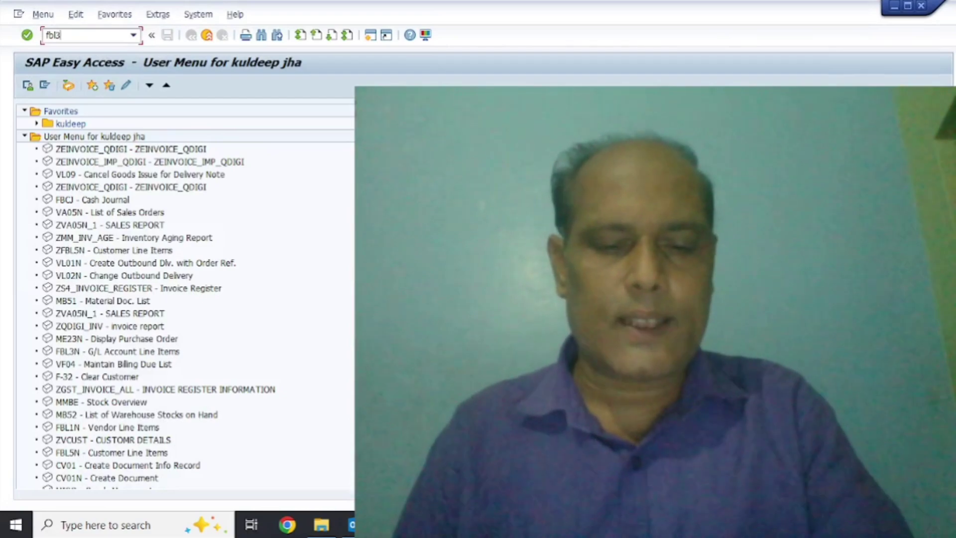
{"action": "type", "text": "n"}
{"action": "key", "text": "Return"}
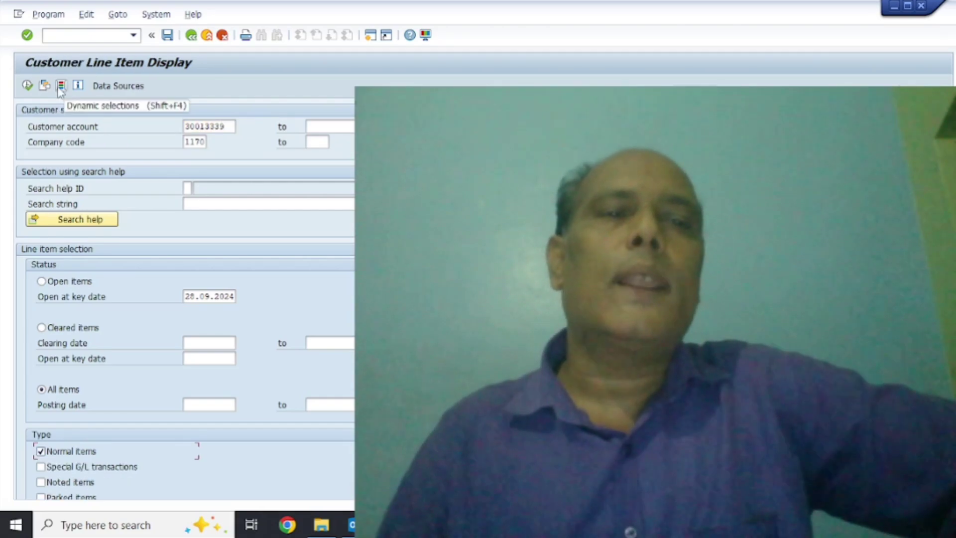
In the customer session, open the dynamic selections and look through the customer master, company code and document fields
{"action": "left_click", "coordinate": [61, 86]}
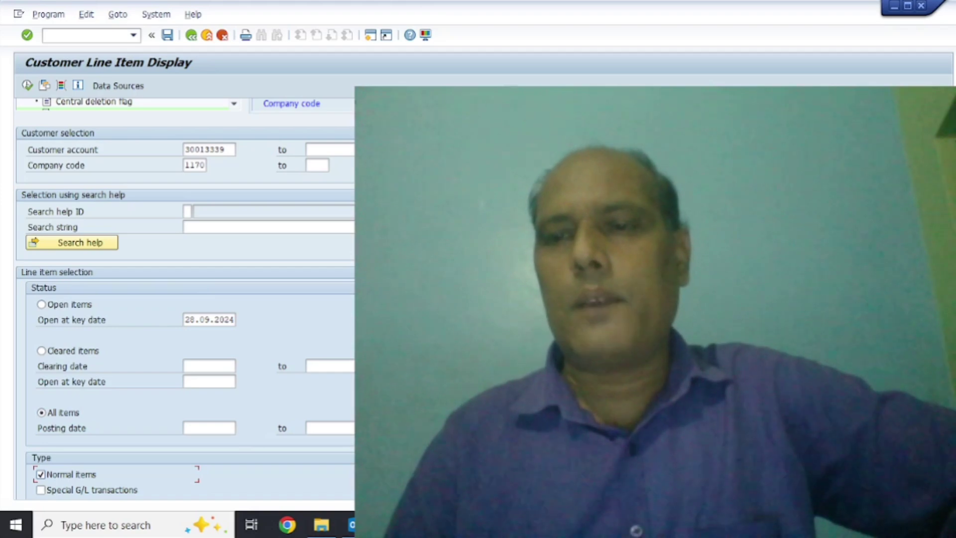
{"action": "scroll", "coordinate": [185, 298], "scroll_direction": "up", "scroll_amount": 5}
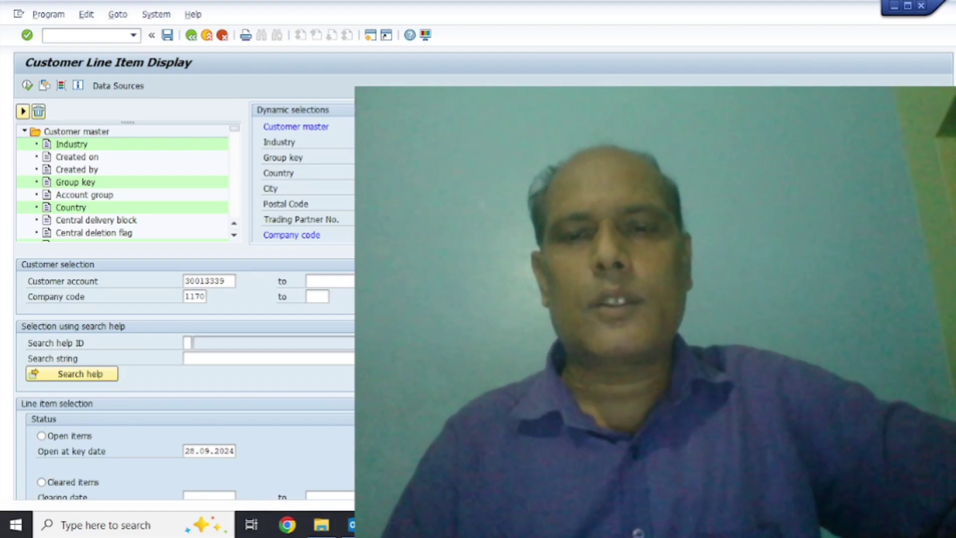
{"action": "scroll", "coordinate": [301, 174], "scroll_direction": "down", "scroll_amount": 3}
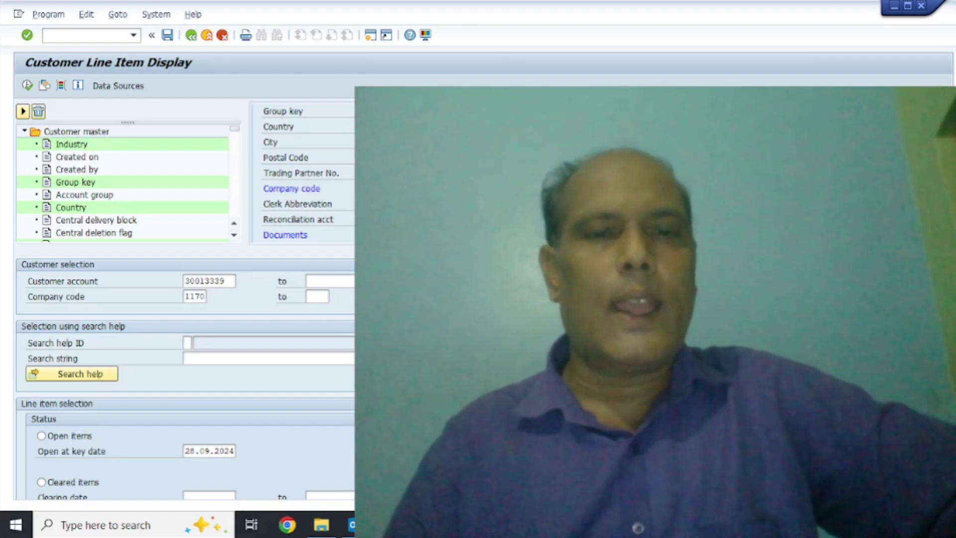
{"action": "scroll", "coordinate": [302, 174], "scroll_direction": "down", "scroll_amount": 4}
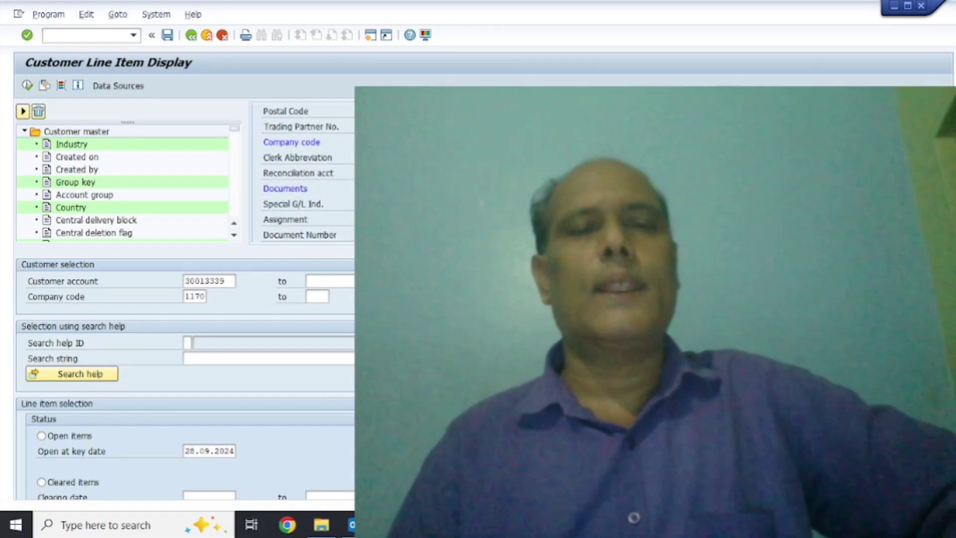
{"action": "scroll", "coordinate": [301, 175], "scroll_direction": "down", "scroll_amount": 5}
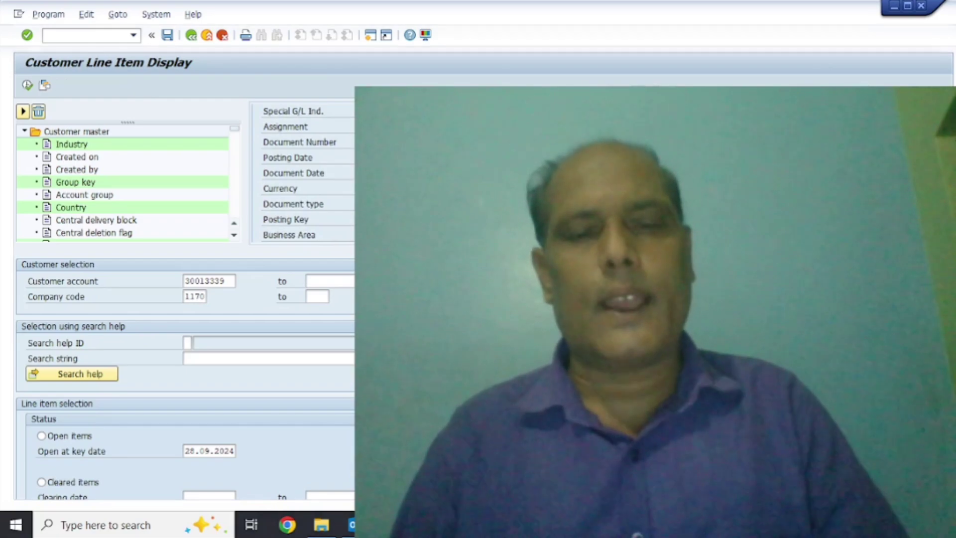
Switch to the vendor session, open its dynamic selections and look through the available company code and document fields
{"action": "mouse_move", "coordinate": [386, 525]}
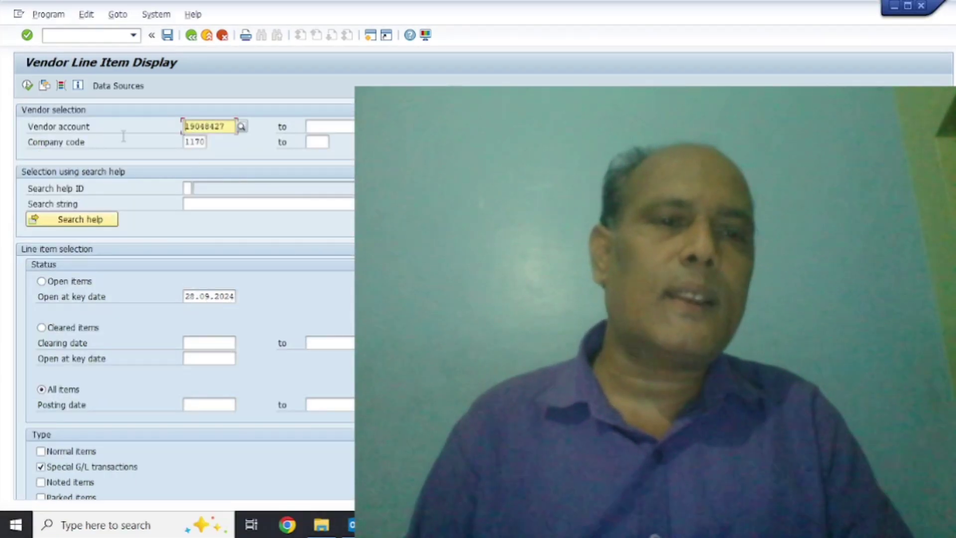
{"action": "left_click", "coordinate": [60, 89]}
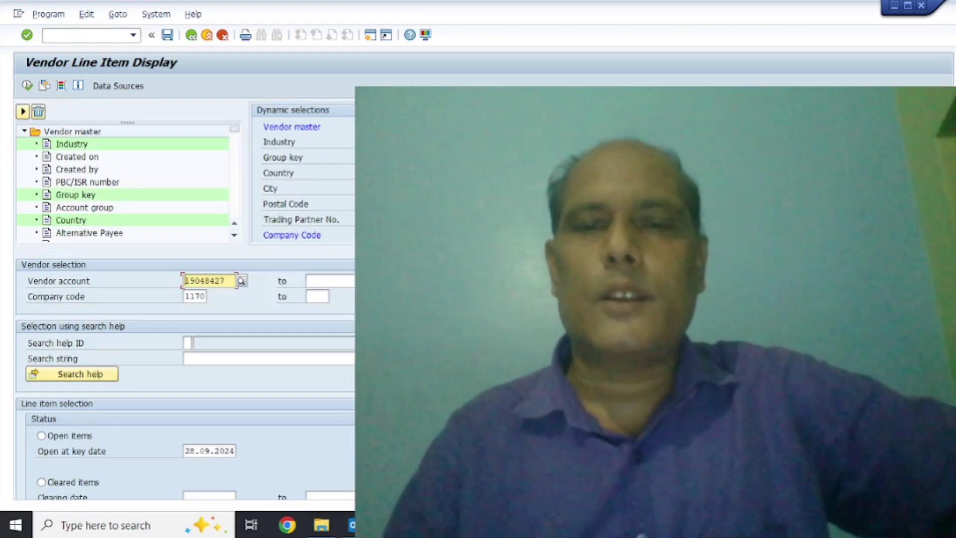
{"action": "scroll", "coordinate": [301, 175], "scroll_direction": "down", "scroll_amount": 3}
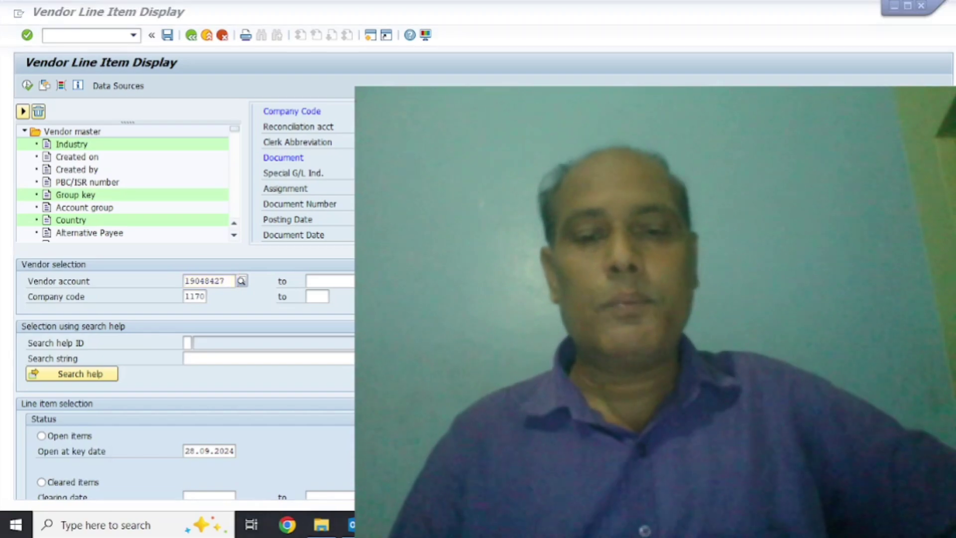
Switch to the G/L account session, open its dynamic selections and look through the available master record and document fields
{"action": "left_click", "coordinate": [399, 463]}
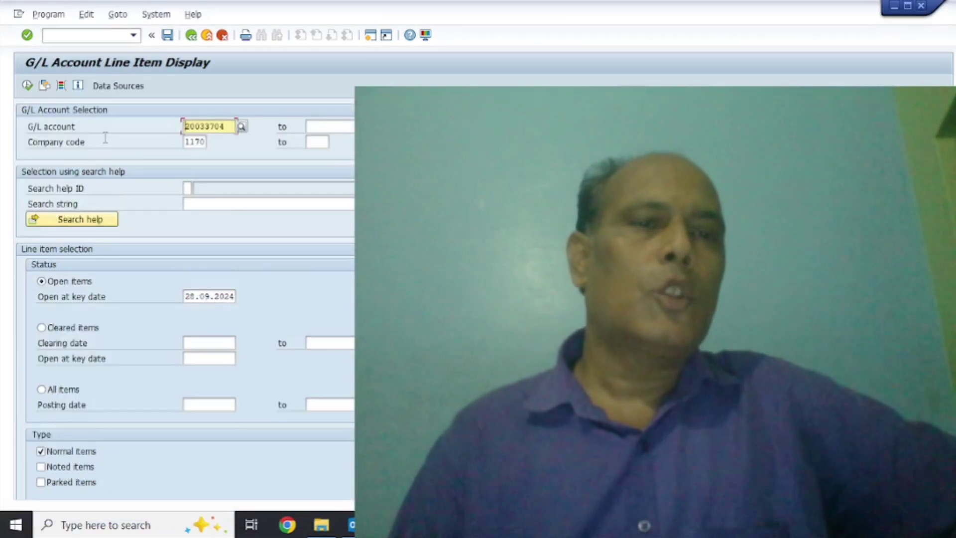
{"action": "left_click", "coordinate": [61, 86]}
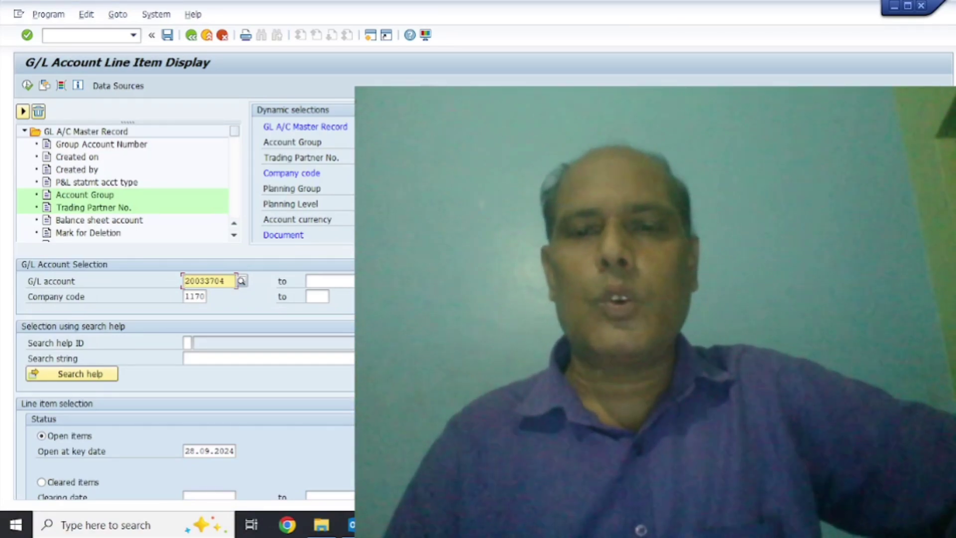
{"action": "scroll", "coordinate": [304, 174], "scroll_direction": "down", "scroll_amount": 3}
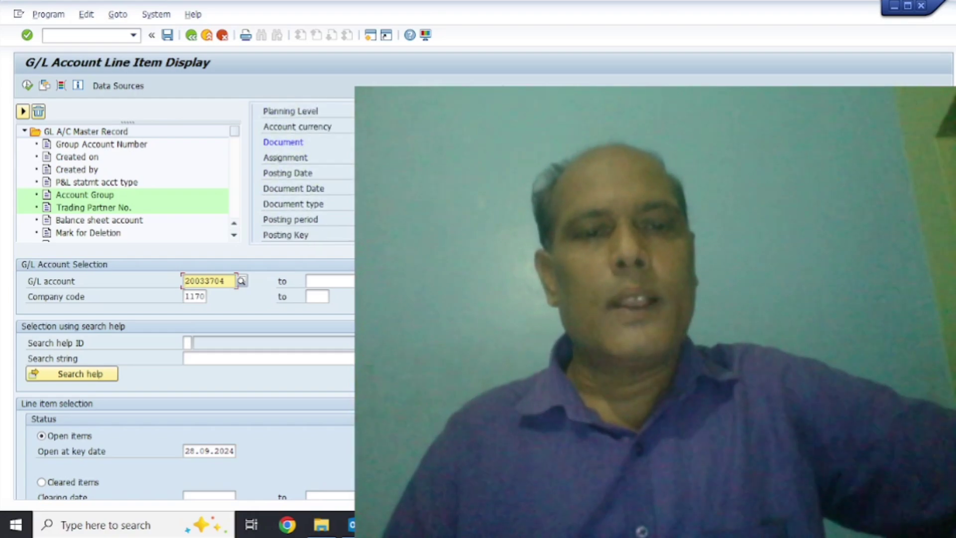
Leave the G/L selection, start fbl5n and run the customer Open items list with both Normal items and Special G/L transactions
{"action": "key", "text": "F3"}
{"action": "type", "text": "fbl5n"}
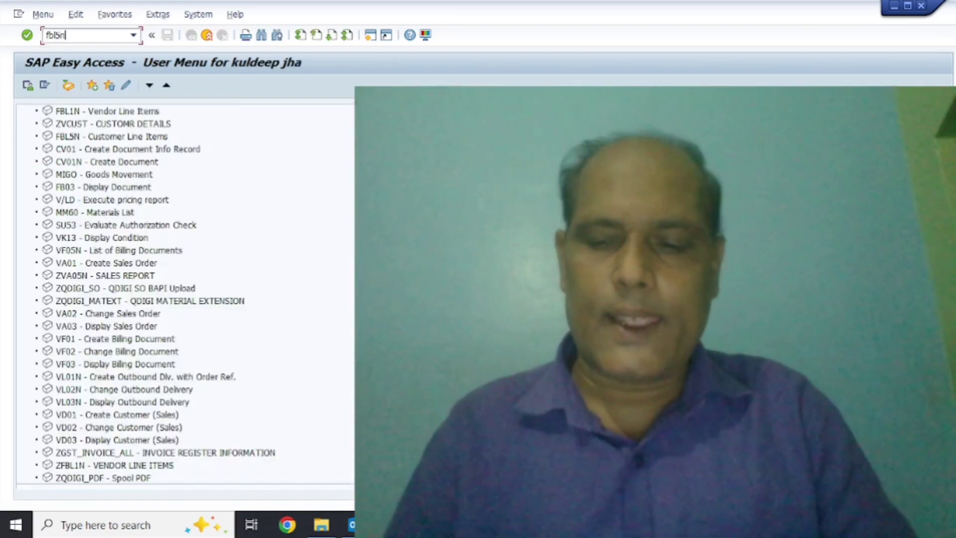
{"action": "key", "text": "Return"}
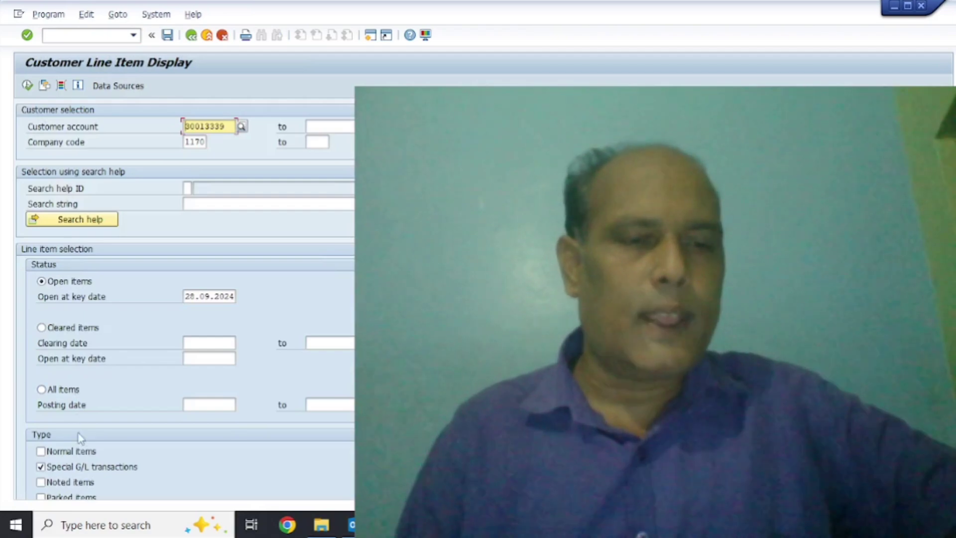
{"action": "left_click", "coordinate": [76, 452]}
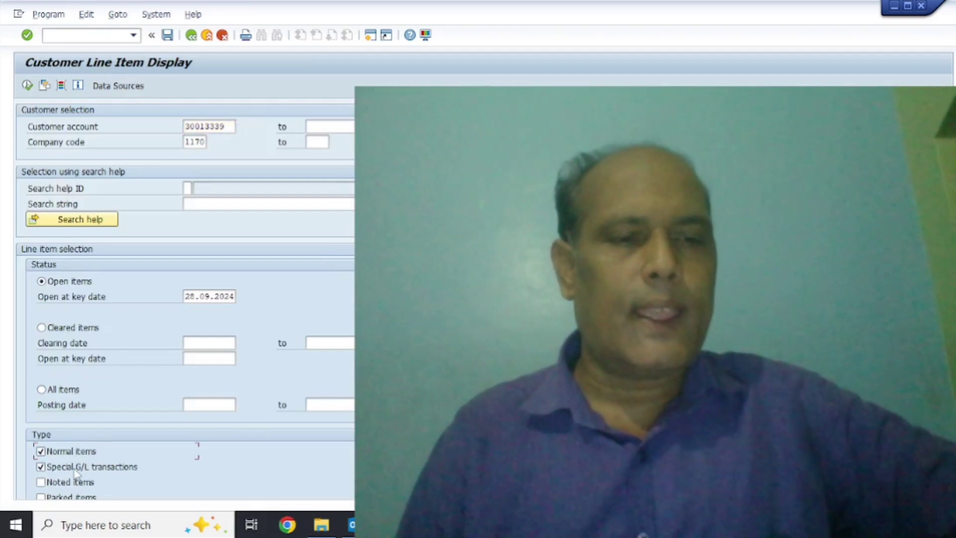
{"action": "left_click", "coordinate": [27, 86]}
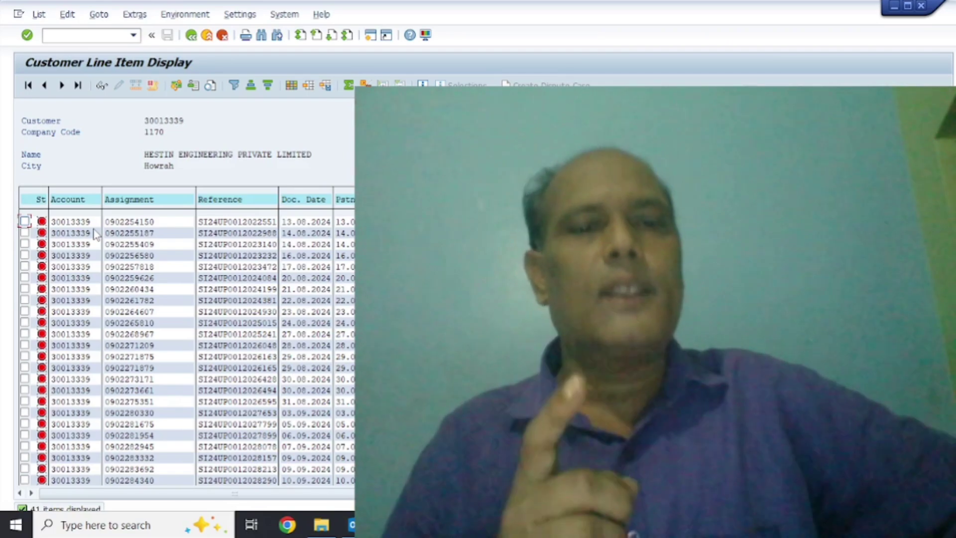
Export the customer line items to a spreadsheet in Excel Office Open XML format (XLSX), allow the file access and close the opened workbook
{"action": "left_click", "coordinate": [39, 13]}
{"action": "mouse_move", "coordinate": [74, 63]}
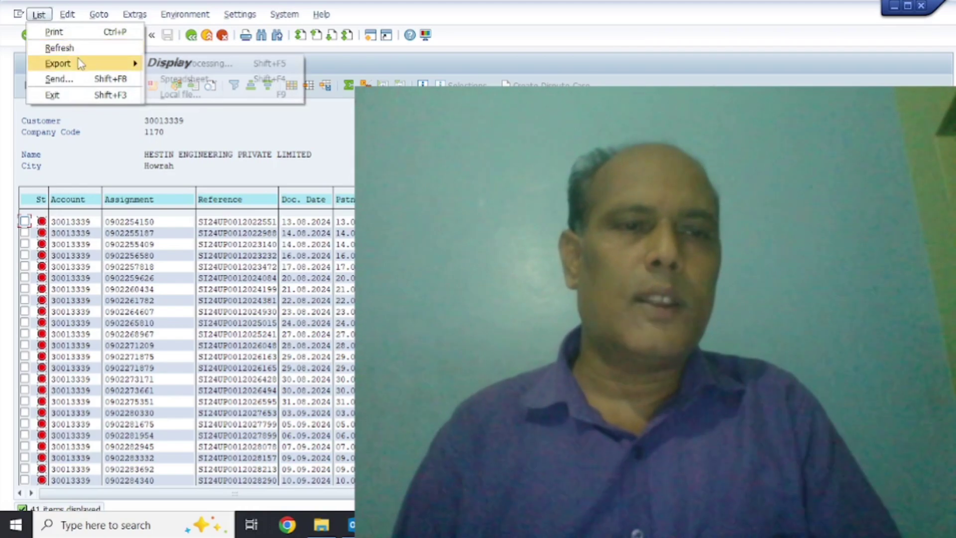
{"action": "left_click", "coordinate": [180, 79]}
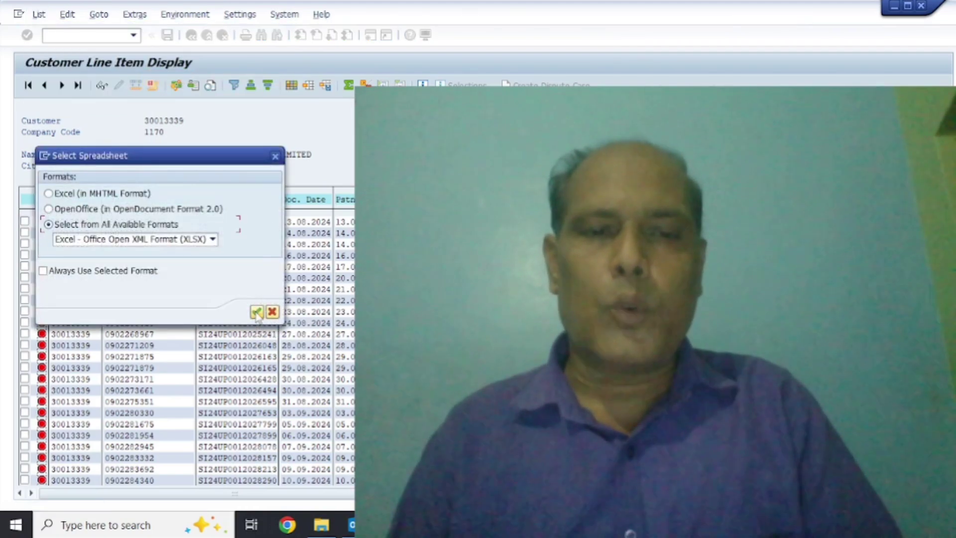
{"action": "left_click", "coordinate": [256, 312]}
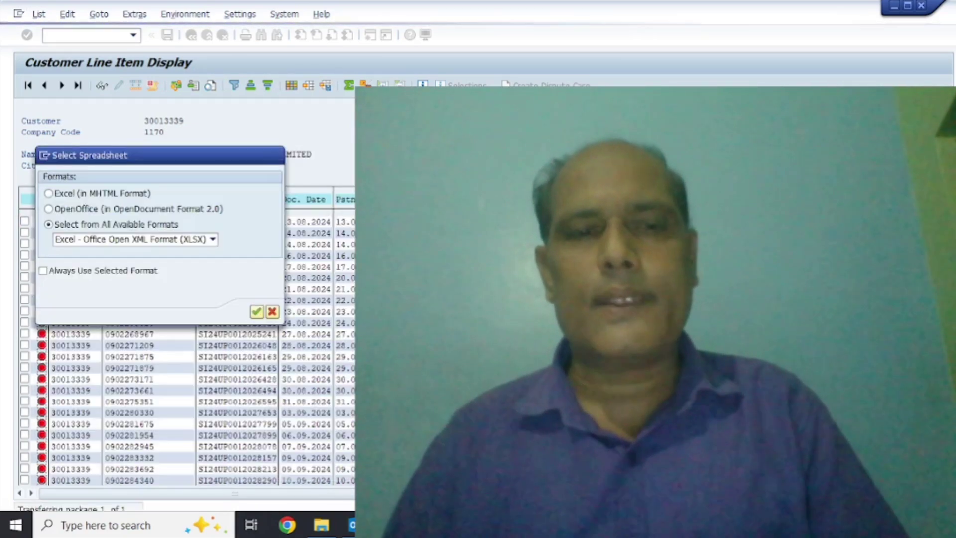
{"action": "left_click", "coordinate": [60, 263]}
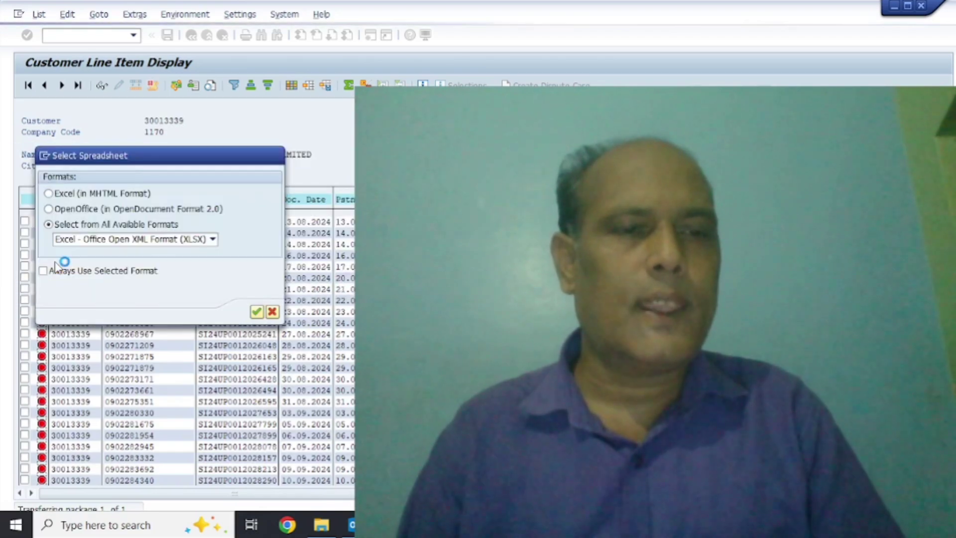
{"action": "left_click", "coordinate": [56, 304]}
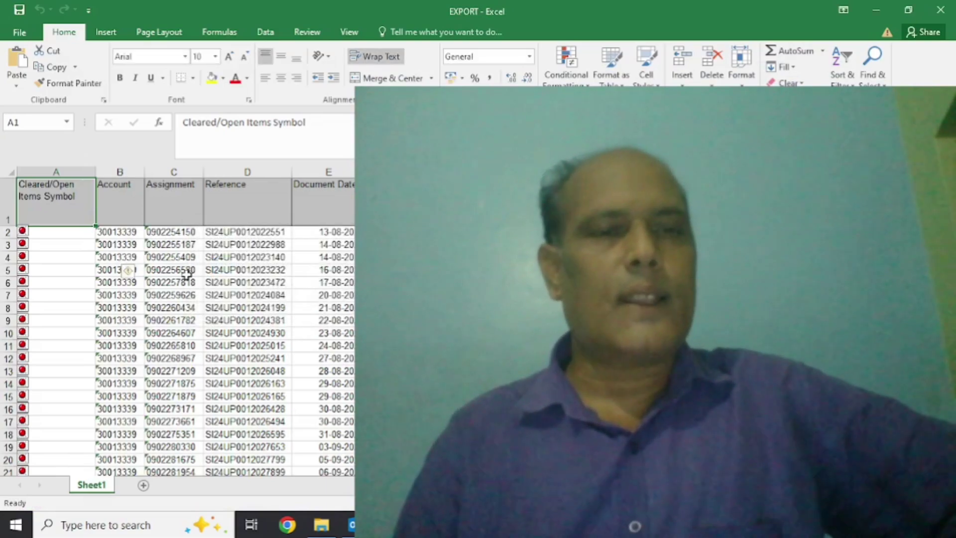
{"action": "left_click", "coordinate": [181, 270]}
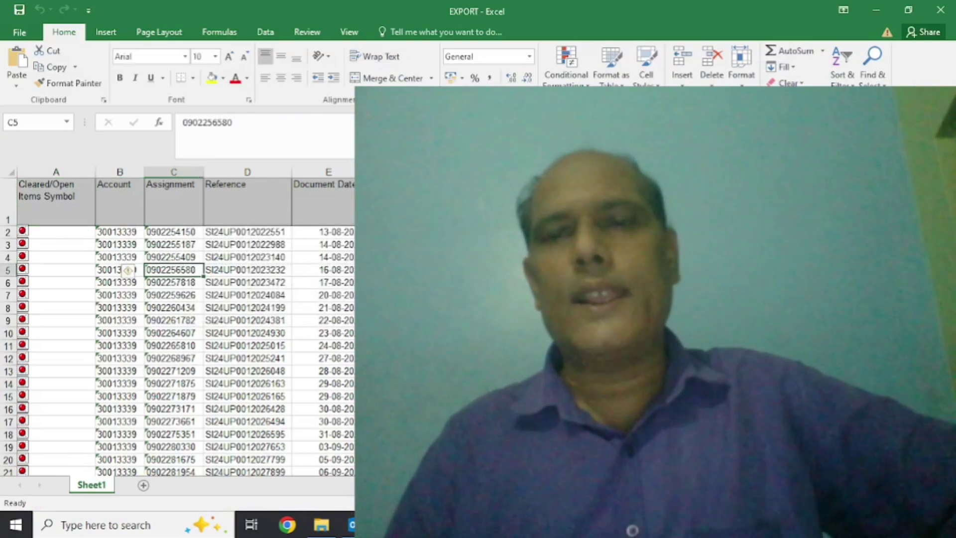
{"action": "left_click", "coordinate": [939, 7]}
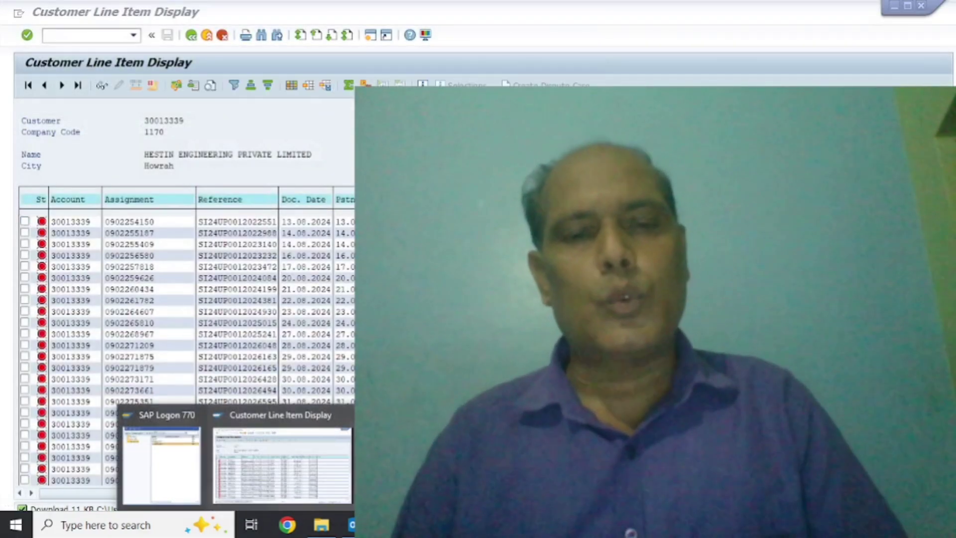
Switch to the vendor session and run the All items list with Normal items included alongside Special G/L transactions
{"action": "left_click", "coordinate": [276, 460]}
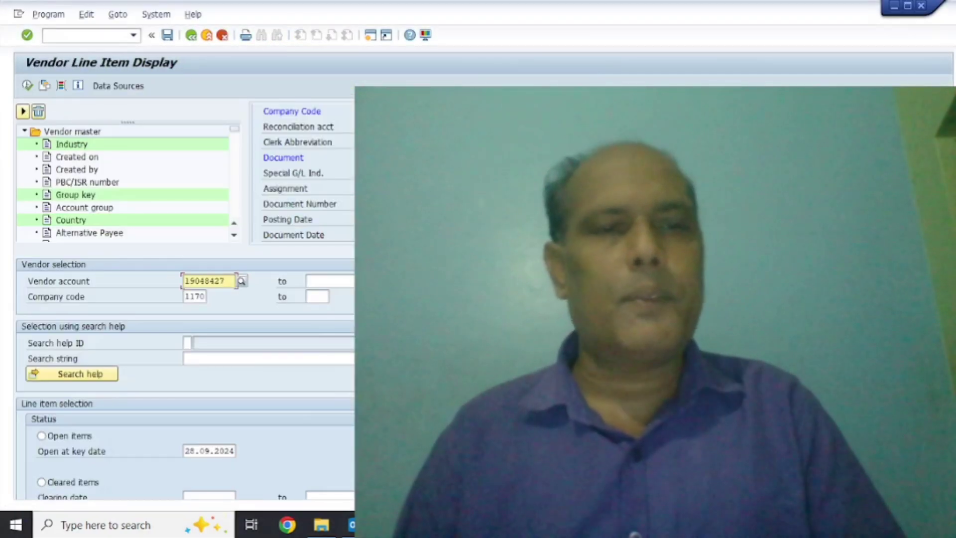
{"action": "left_click", "coordinate": [27, 84]}
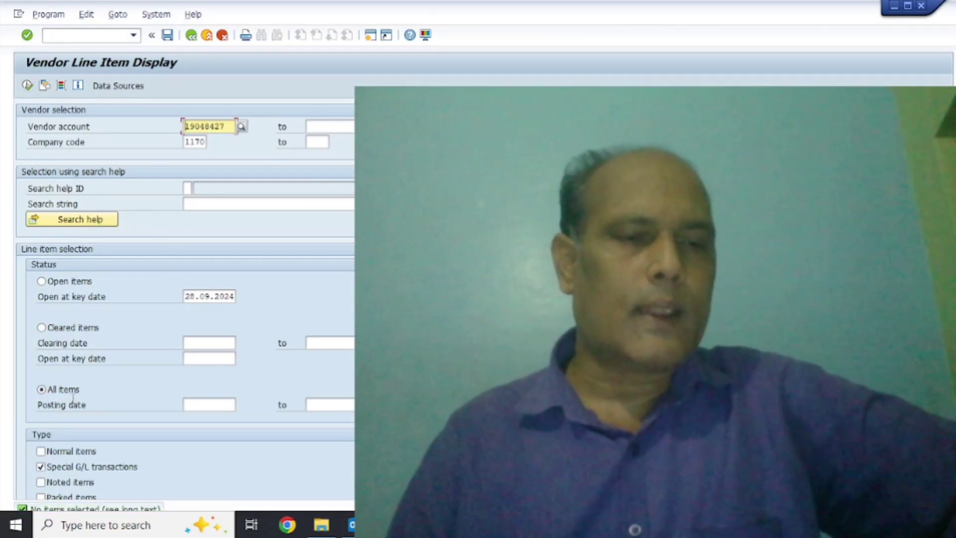
{"action": "left_click", "coordinate": [41, 451]}
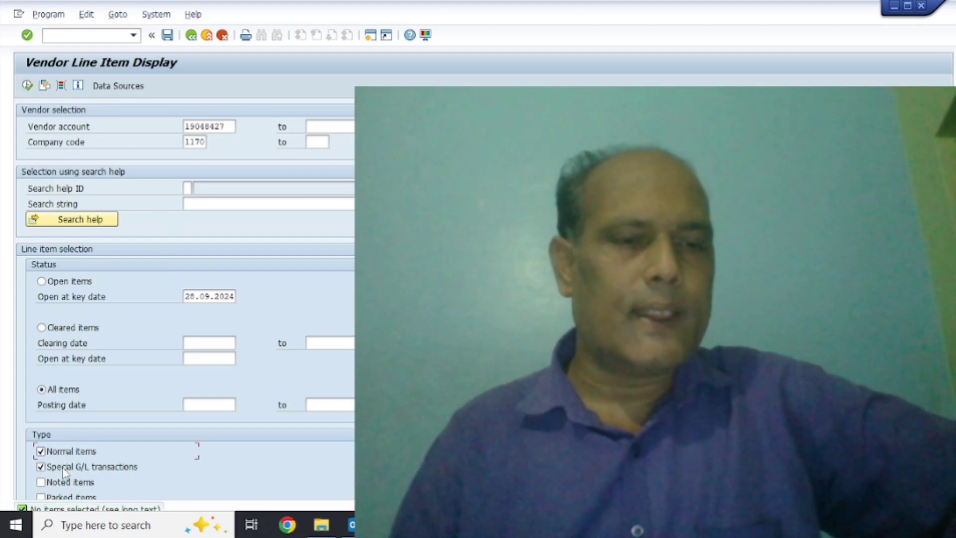
{"action": "left_click", "coordinate": [27, 86]}
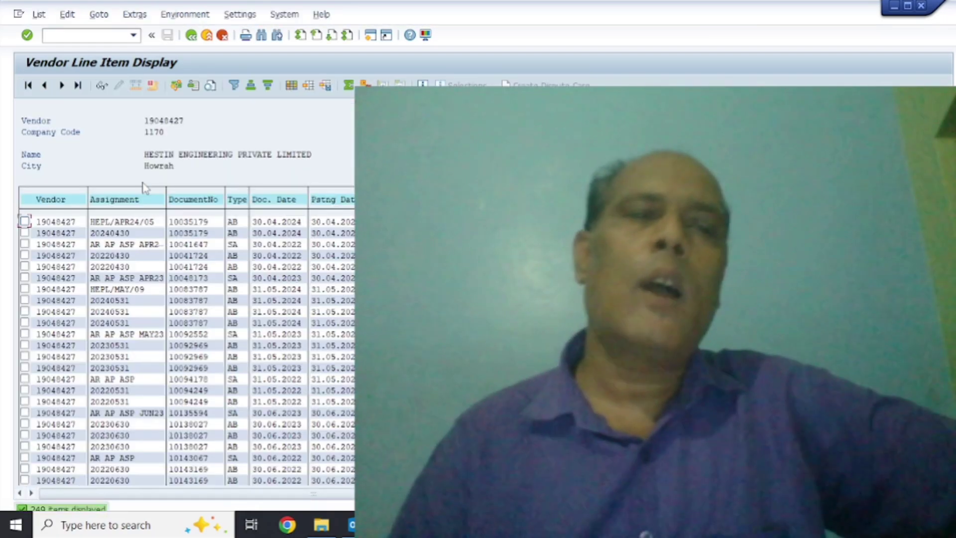
Export the vendor line items to the Desktop as the XLSX file EXPORT, allow replacing the existing file and accept Excel's default-program prompt
{"action": "left_click", "coordinate": [44, 15]}
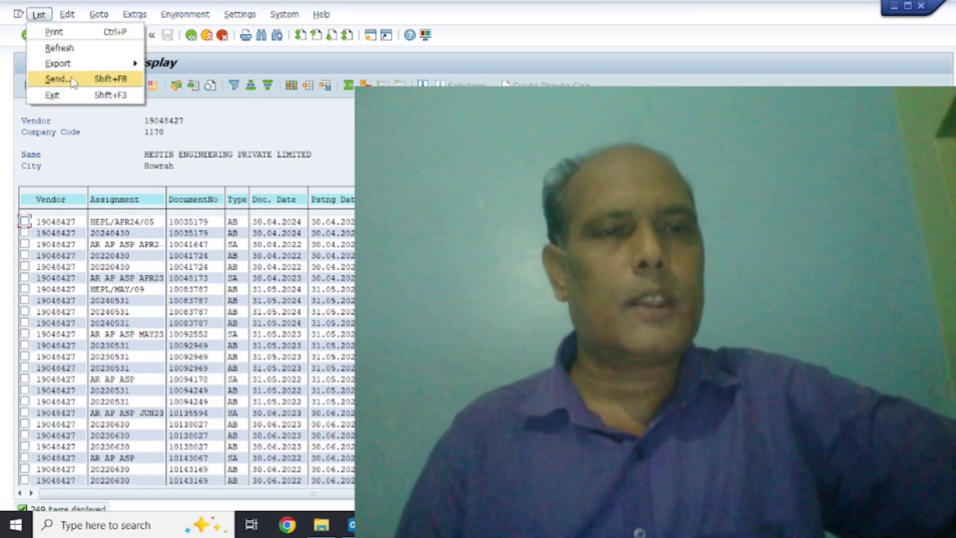
{"action": "mouse_move", "coordinate": [98, 70]}
{"action": "left_click", "coordinate": [188, 79]}
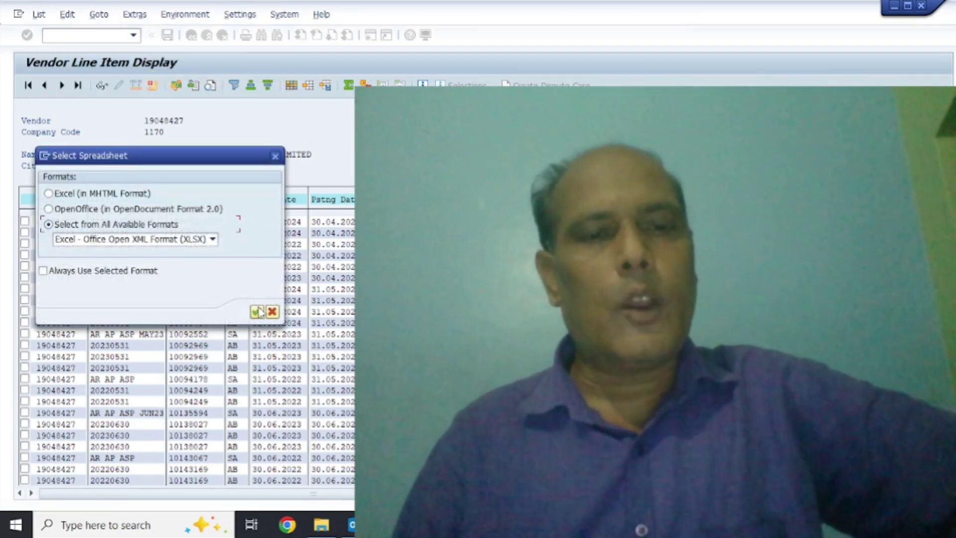
{"action": "left_click", "coordinate": [257, 311]}
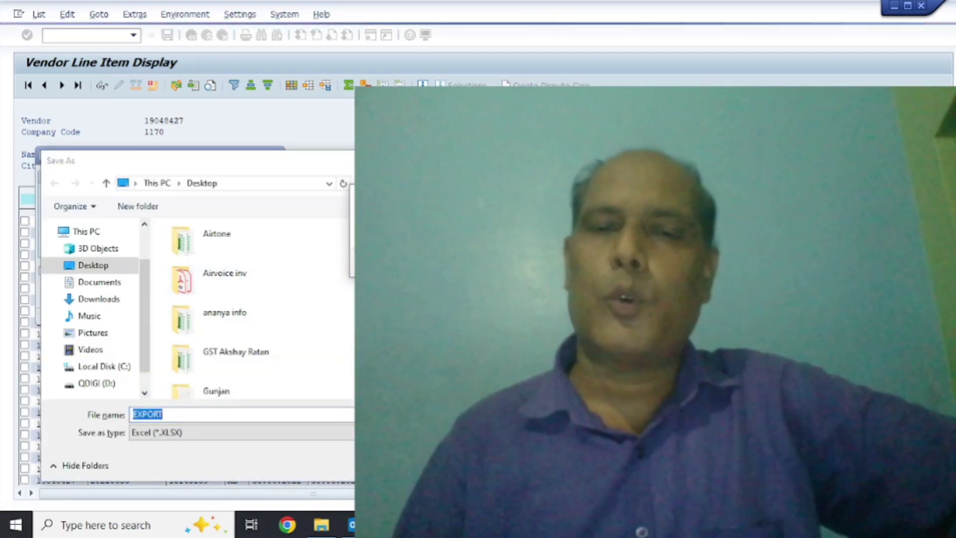
{"action": "key", "text": "Return"}
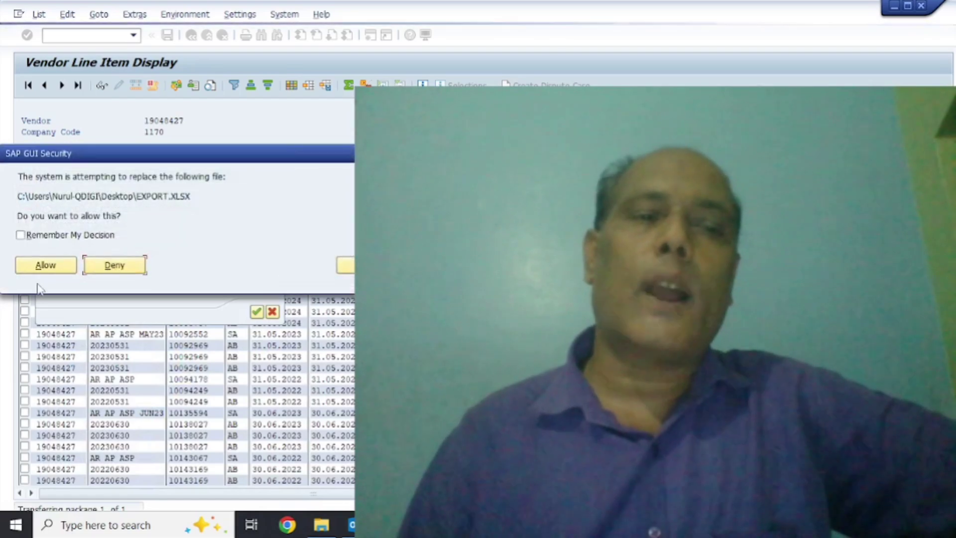
{"action": "left_click", "coordinate": [40, 268]}
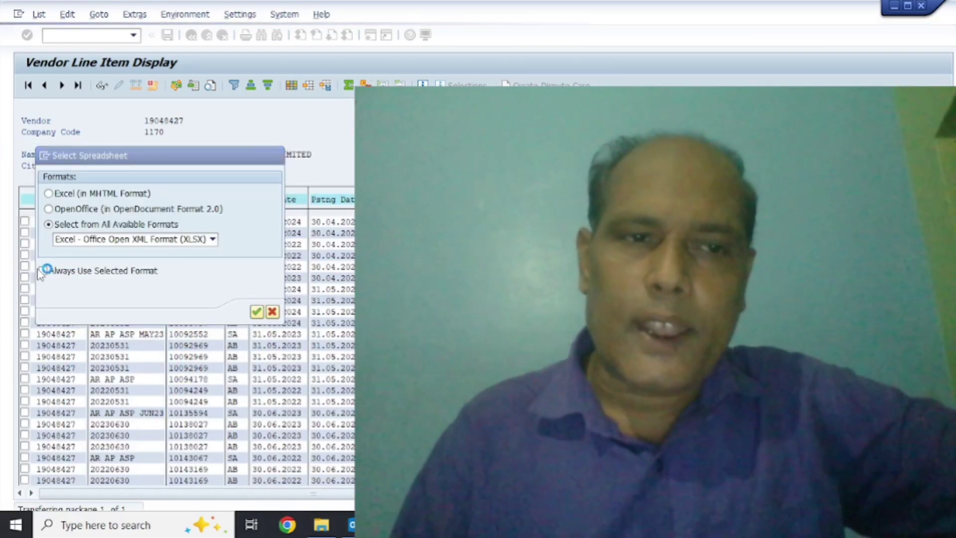
{"action": "left_click", "coordinate": [55, 307]}
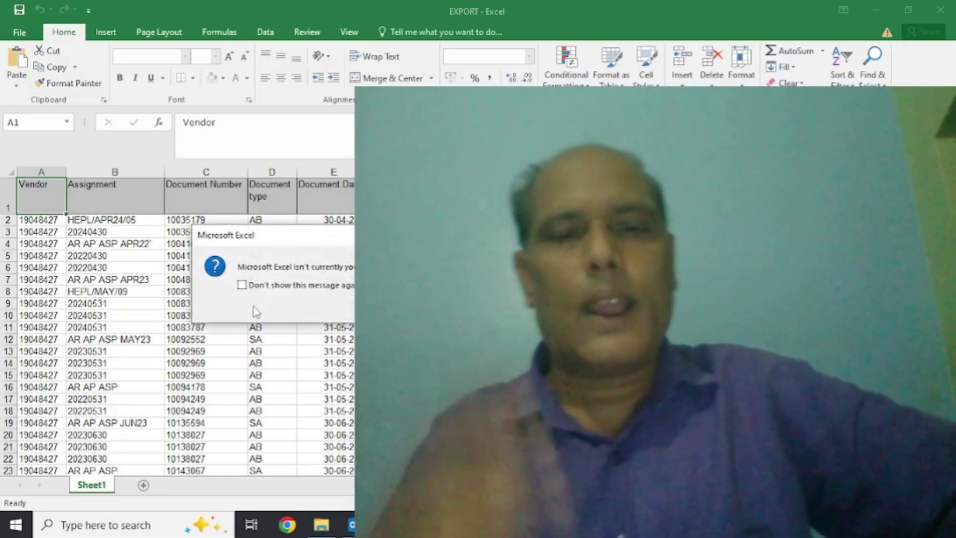
{"action": "key", "text": "Return"}
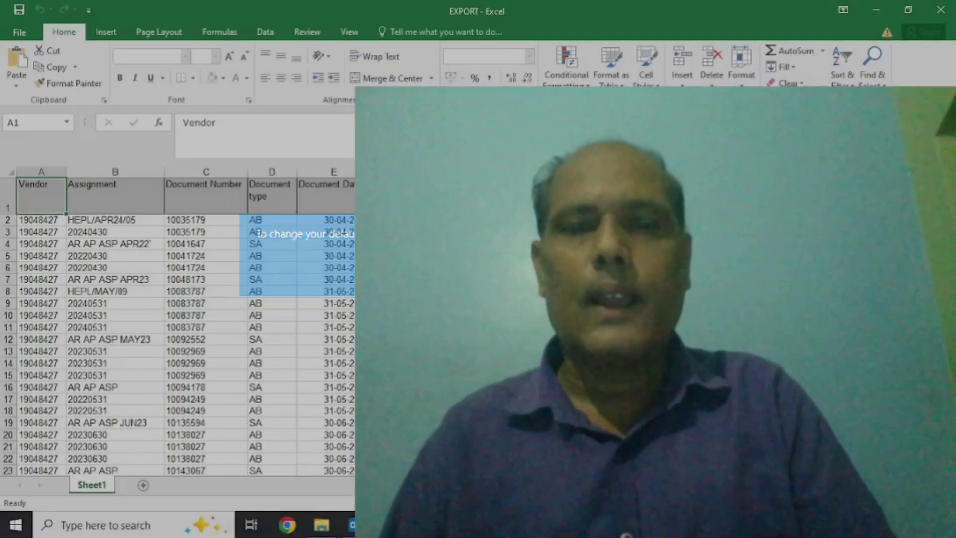
{"action": "key", "text": "alt+Tab"}
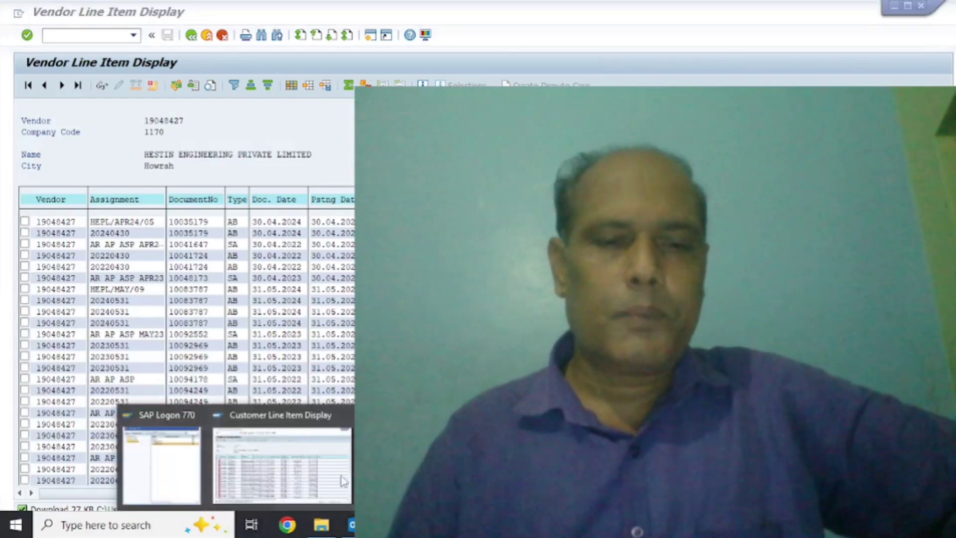
{"action": "left_click", "coordinate": [244, 451]}
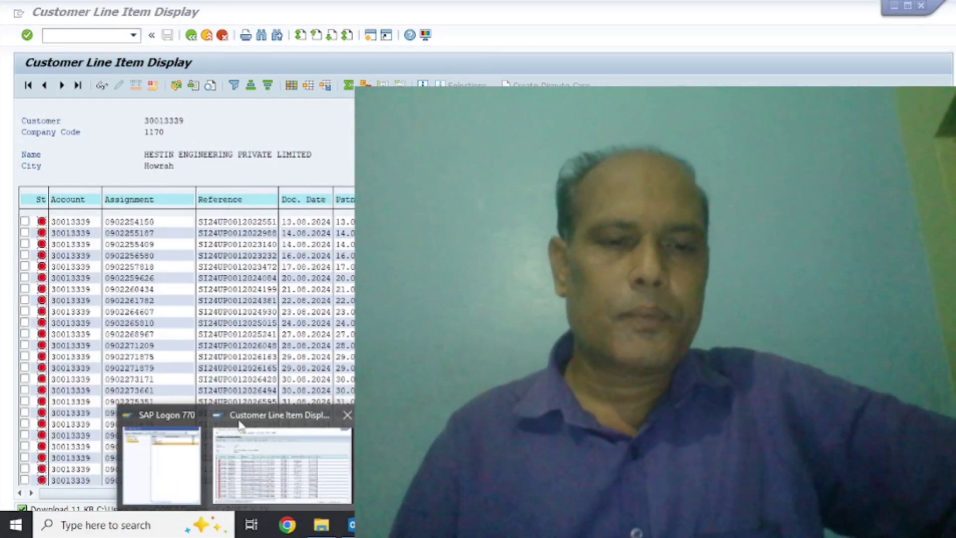
{"action": "left_click", "coordinate": [124, 200]}
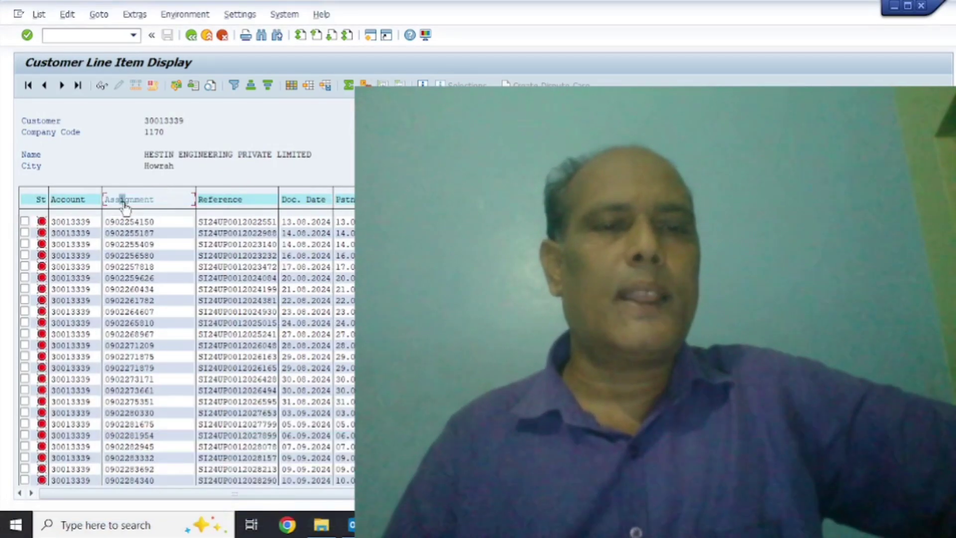
{"action": "left_click", "coordinate": [233, 87]}
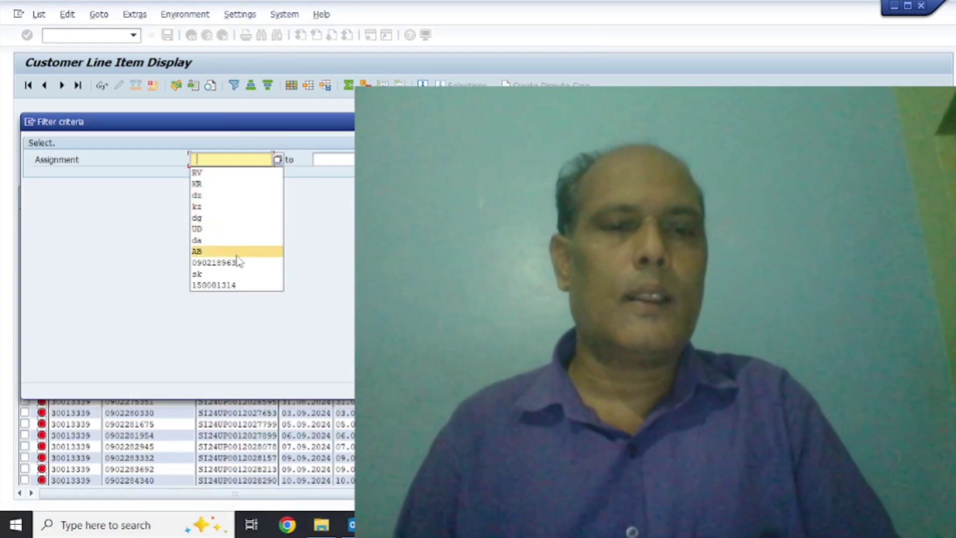
{"action": "left_click", "coordinate": [277, 160]}
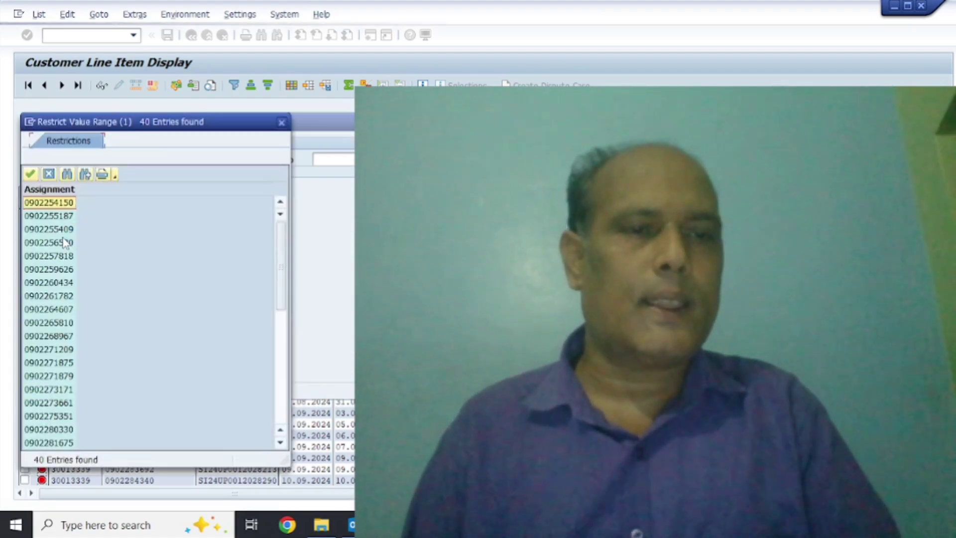
{"action": "double_click", "coordinate": [64, 242]}
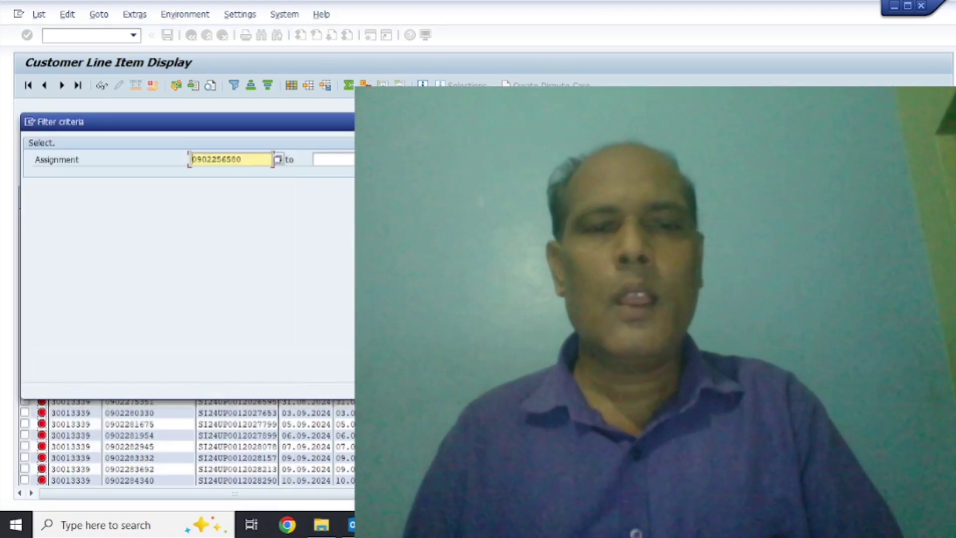
{"action": "key", "text": "Return"}
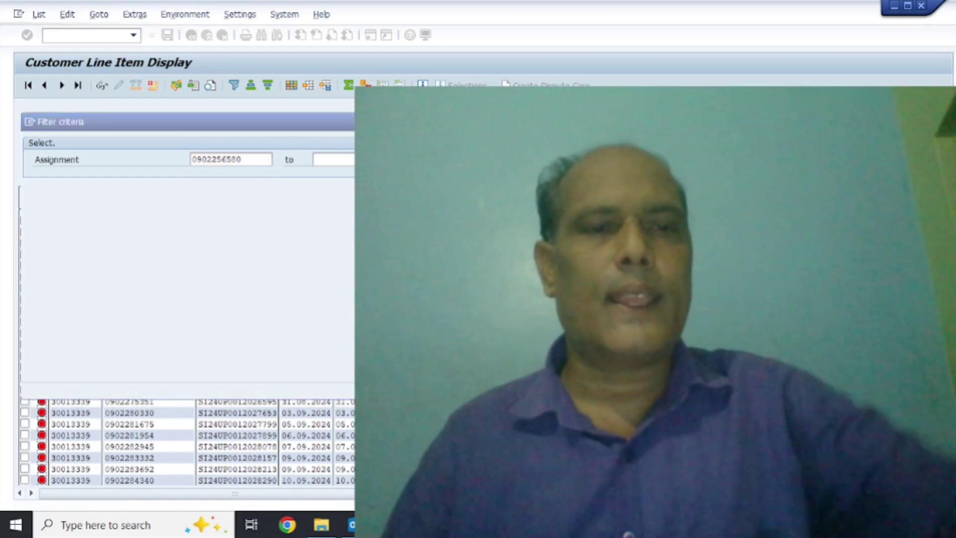